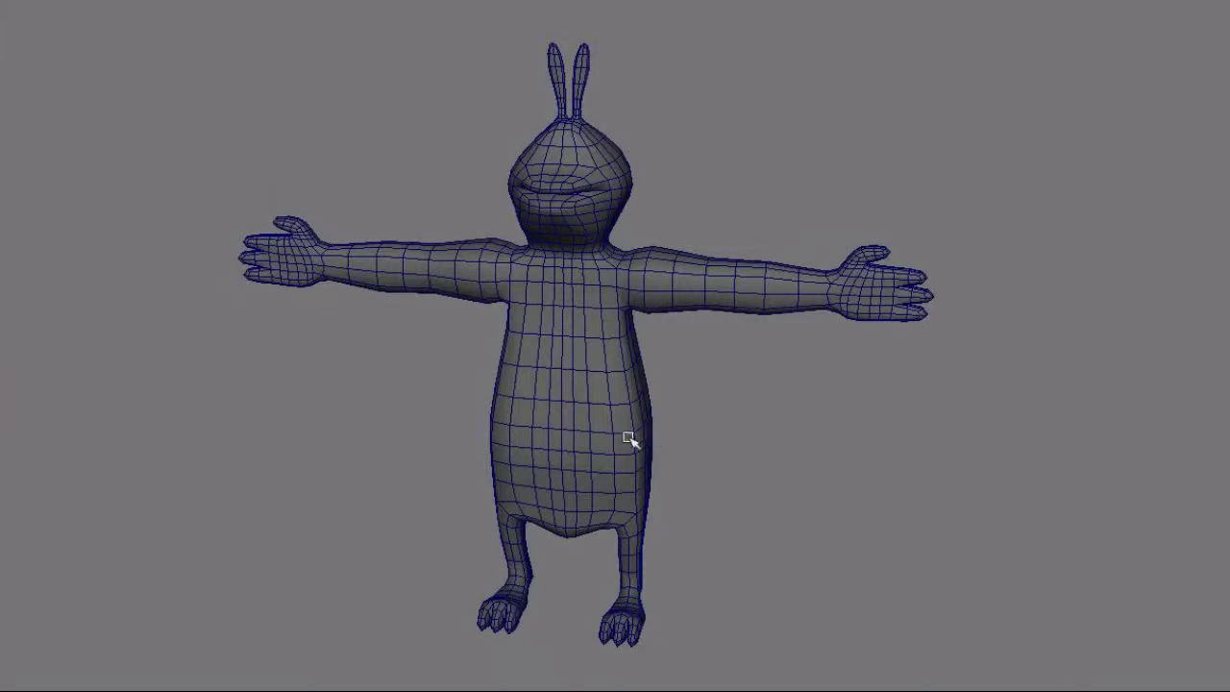
- Try moving a single face on the side of the torso's front, and undo the move
{"action": "right_click_drag", "start_coordinate": [547, 432], "coordinate": [1229, 503], "text": "alt"}
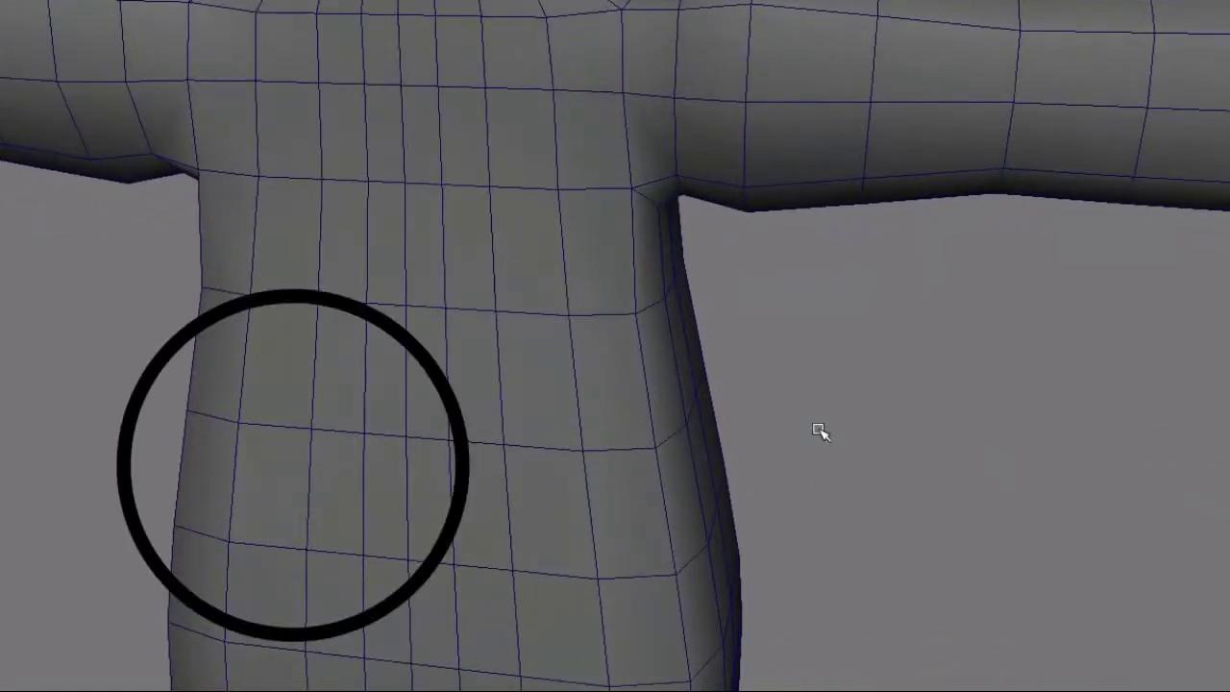
{"action": "left_click_drag", "start_coordinate": [487, 415], "coordinate": [513, 379], "text": "alt"}
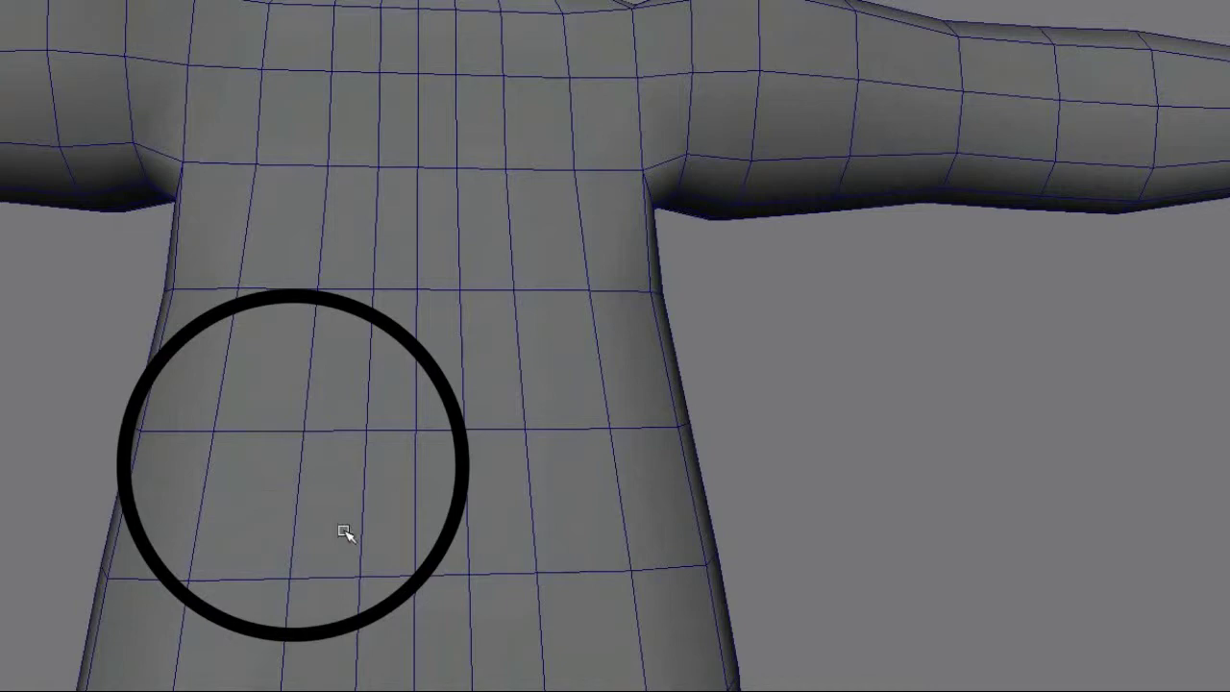
{"action": "left_click_drag", "start_coordinate": [343, 529], "coordinate": [274, 543], "text": "alt"}
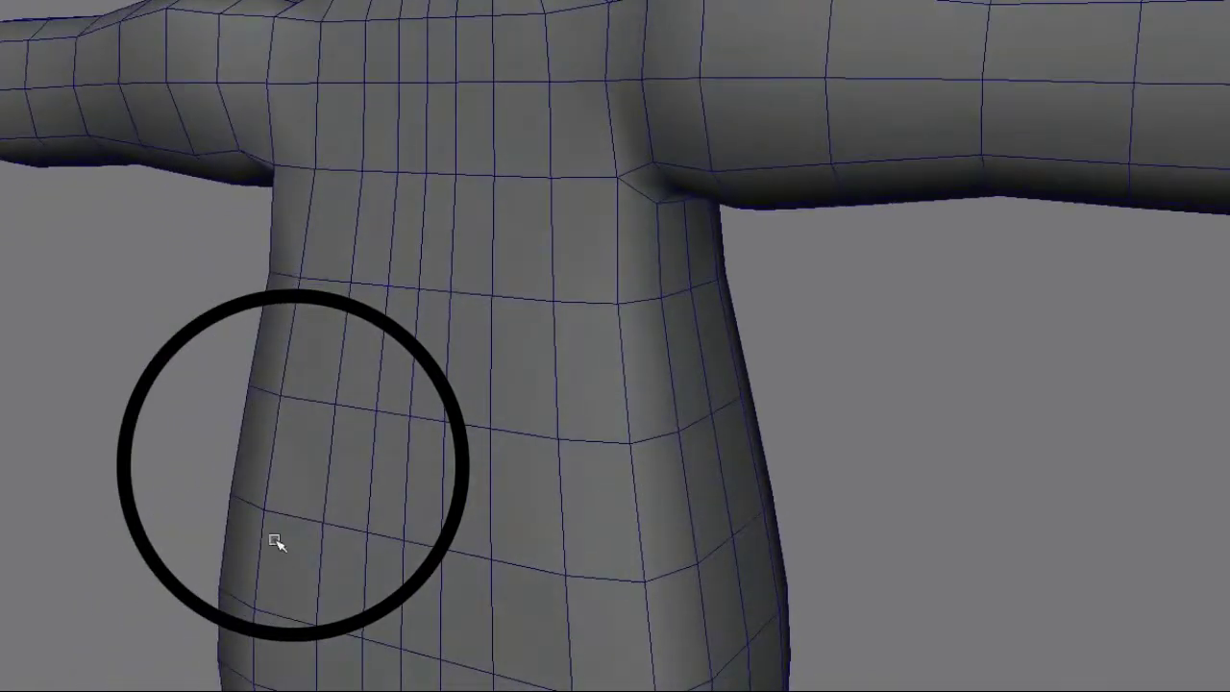
{"action": "key", "text": "F11"}
{"action": "left_click", "coordinate": [301, 483]}
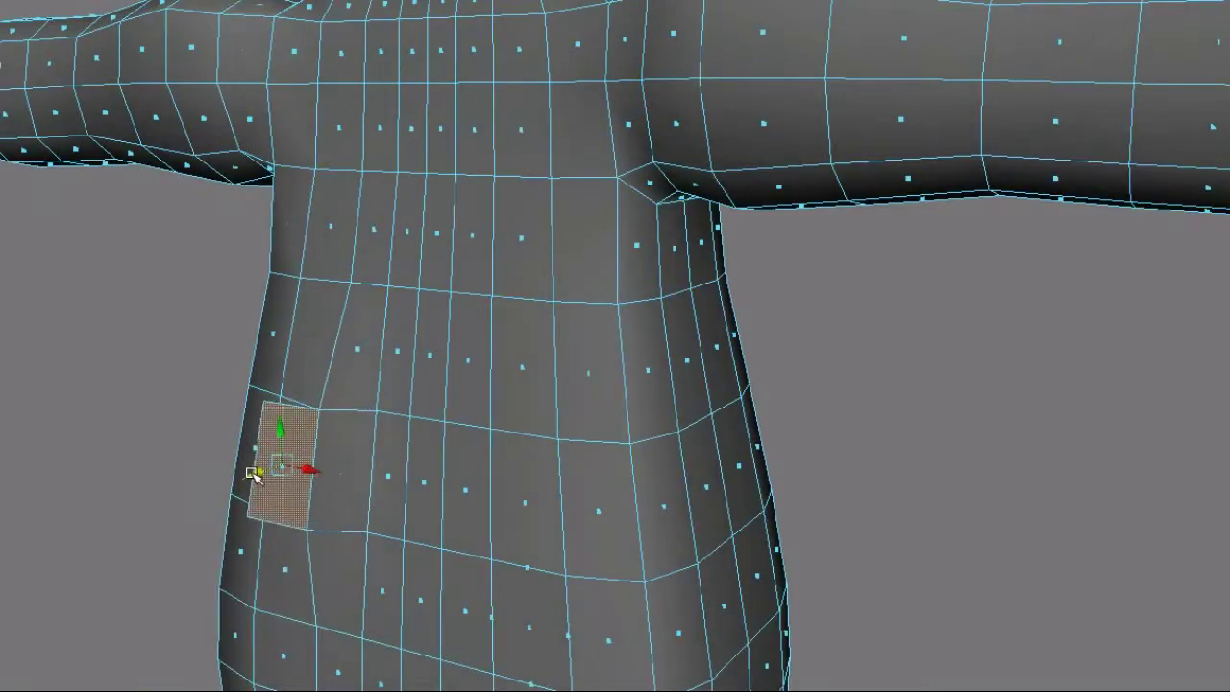
{"action": "left_click_drag", "start_coordinate": [237, 503], "coordinate": [207, 504], "text": "alt"}
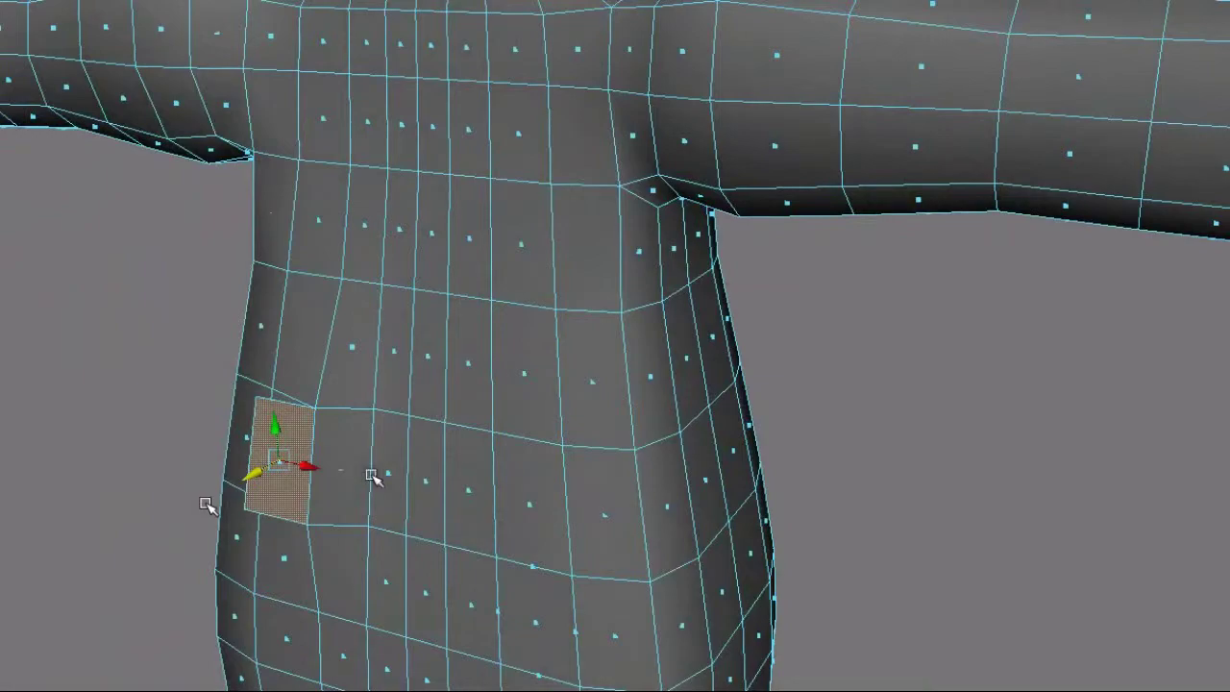
{"action": "key", "text": "ctrl+z"}
- Try to extrude one quad face on the belly outward, inspect its sides, and undo the extrusion
{"action": "left_click_drag", "start_coordinate": [240, 466], "coordinate": [353, 437], "text": "alt"}
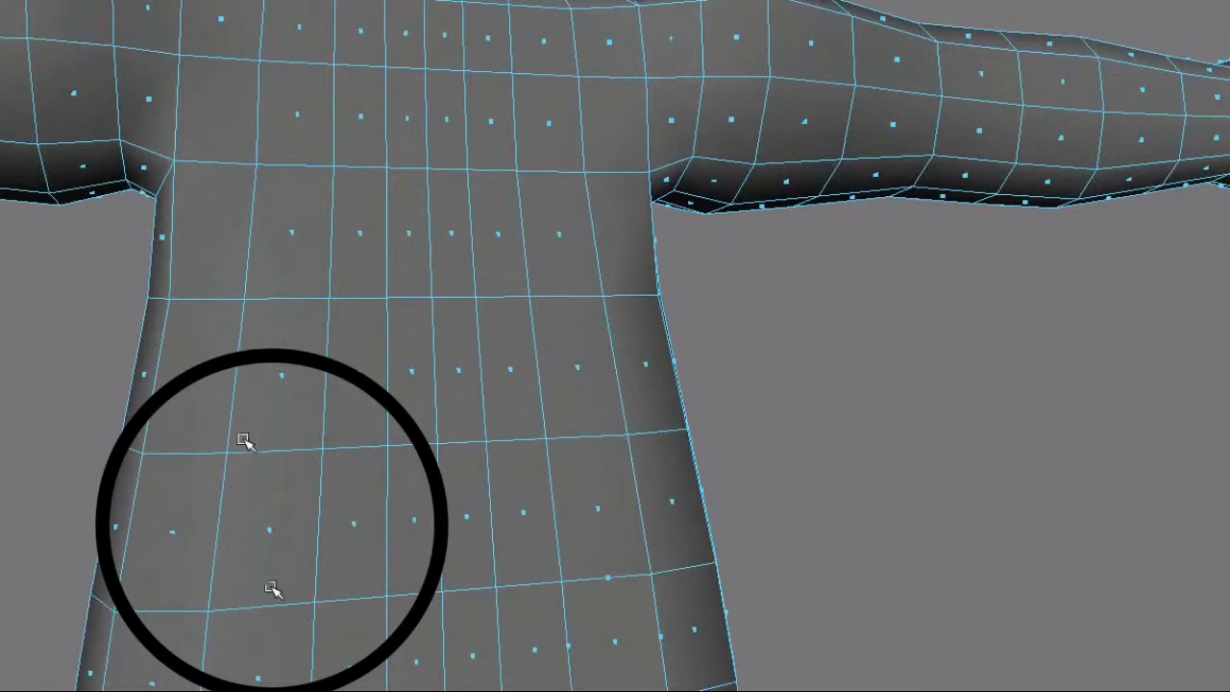
{"action": "left_click_drag", "start_coordinate": [508, 524], "coordinate": [432, 548], "text": "alt"}
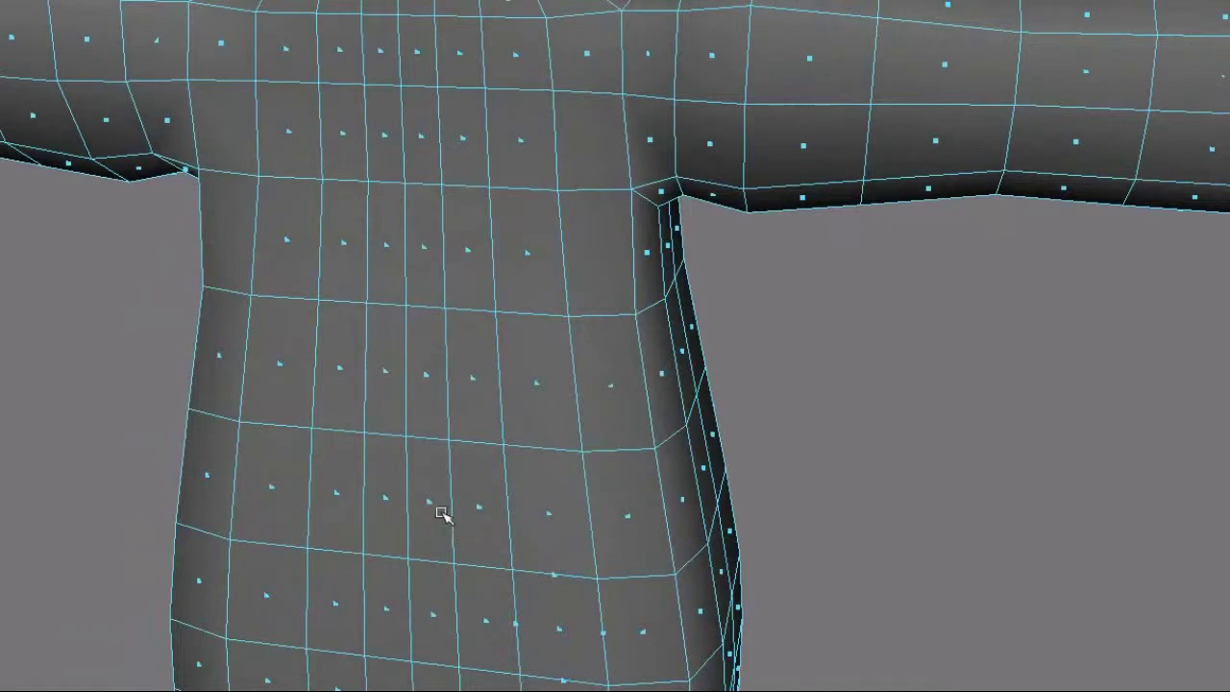
{"action": "middle_click_drag", "start_coordinate": [501, 532], "coordinate": [481, 222], "text": "alt"}
{"action": "left_click_drag", "start_coordinate": [529, 357], "coordinate": [523, 341], "text": "alt"}
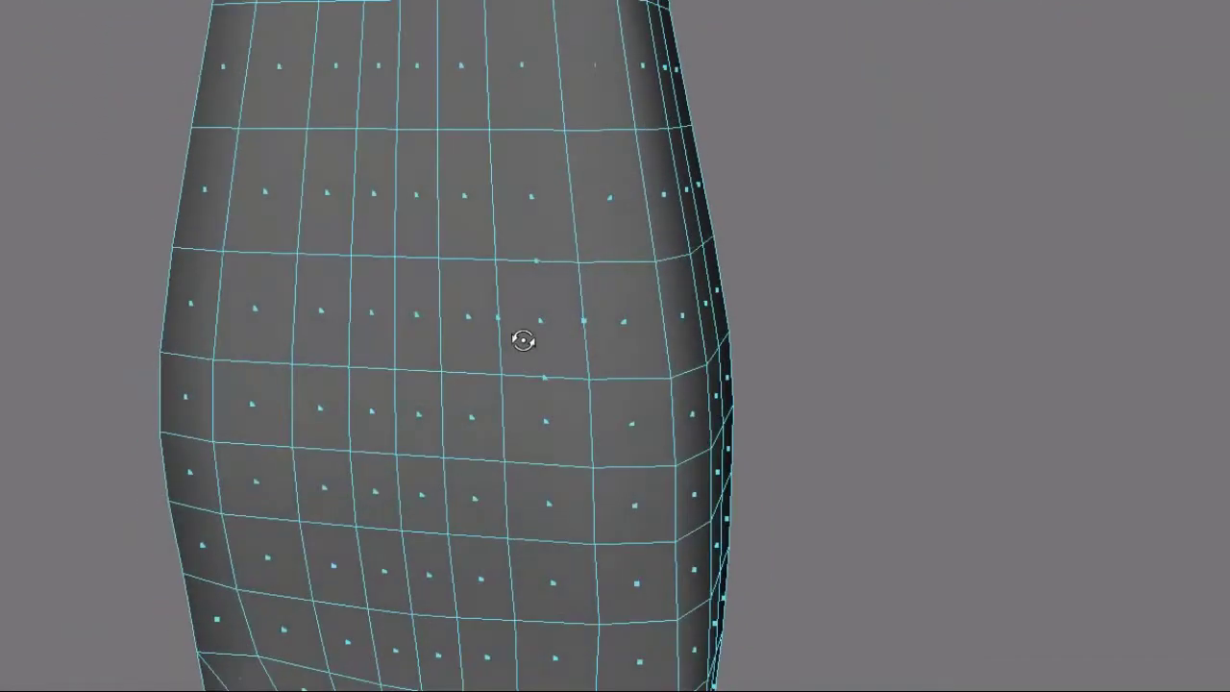
{"action": "left_click_drag", "start_coordinate": [398, 349], "coordinate": [708, 398], "text": "alt"}
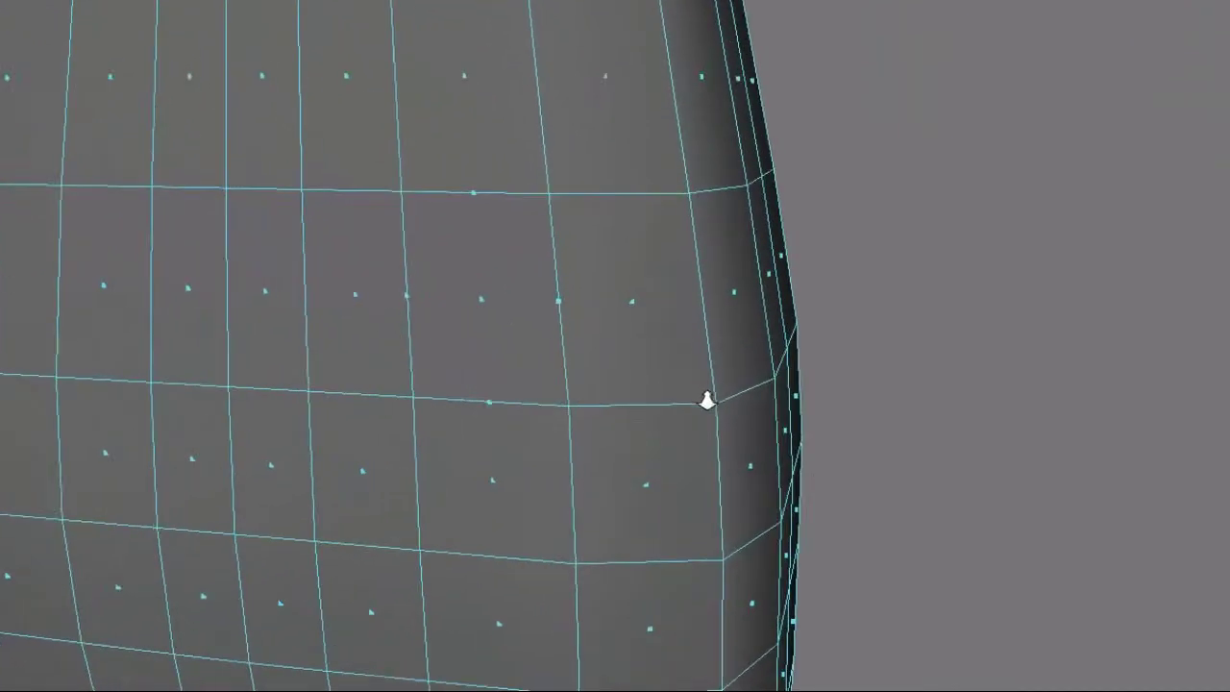
{"action": "left_click_drag", "start_coordinate": [612, 368], "coordinate": [574, 353], "text": "alt"}
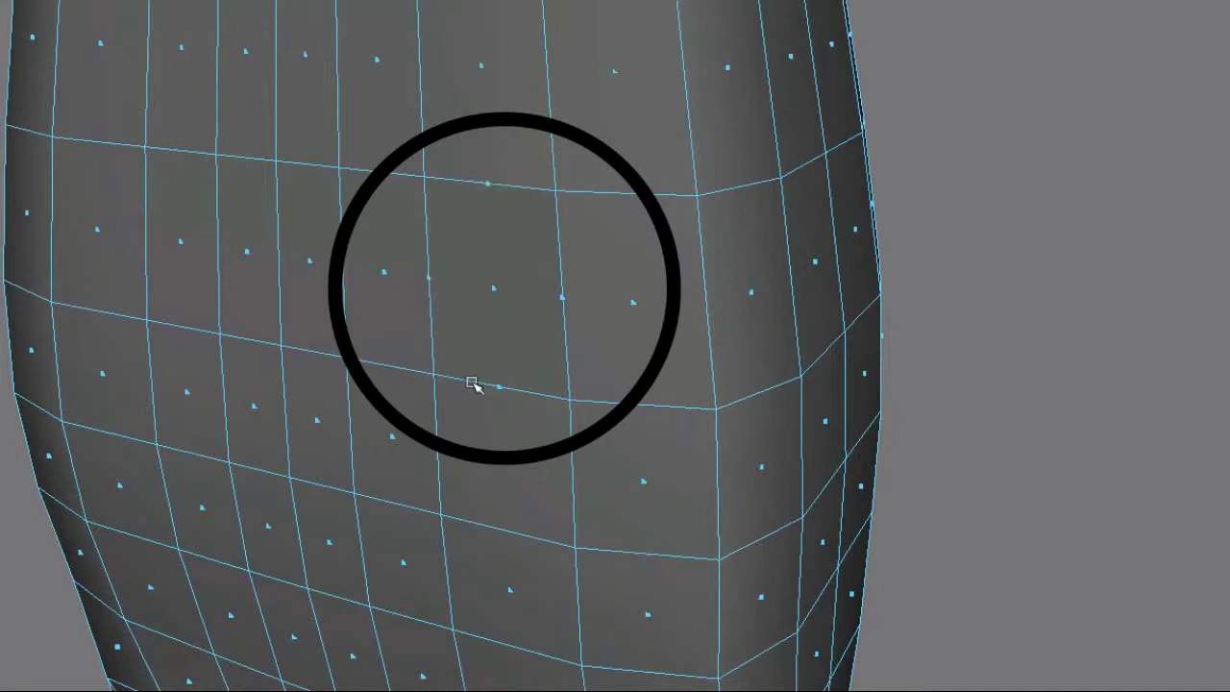
{"action": "left_click", "coordinate": [493, 285]}
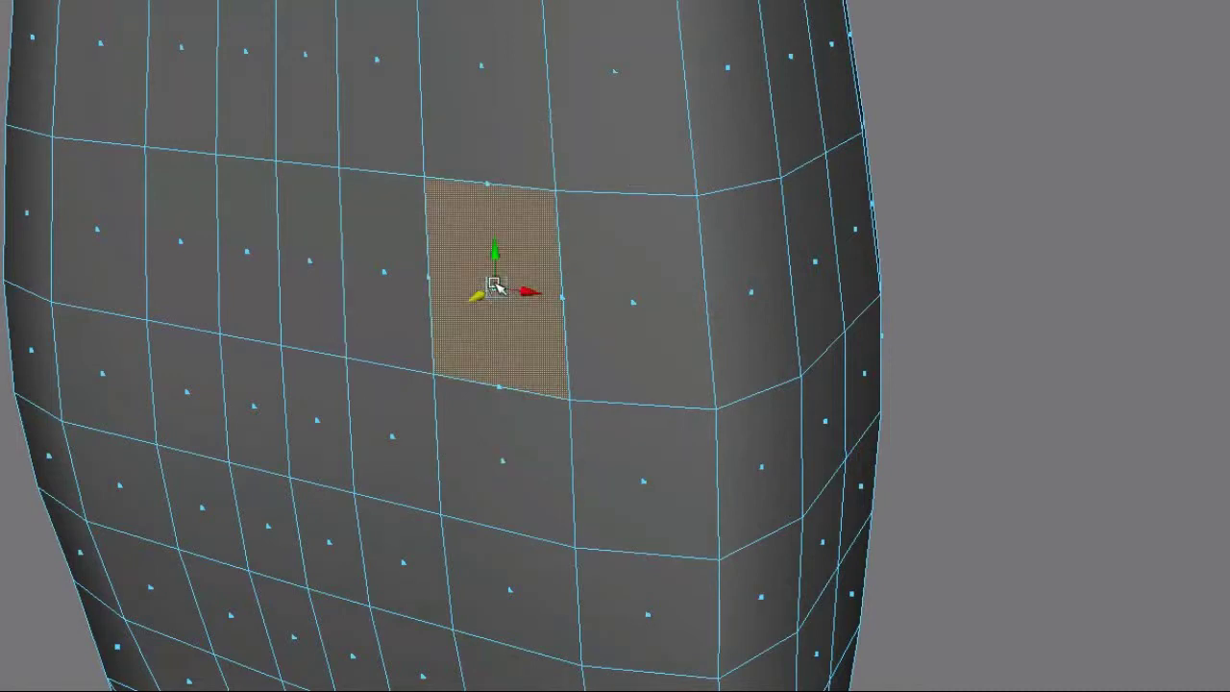
{"action": "key", "text": "ctrl+e"}
{"action": "left_click_drag", "start_coordinate": [472, 297], "coordinate": [404, 335]}
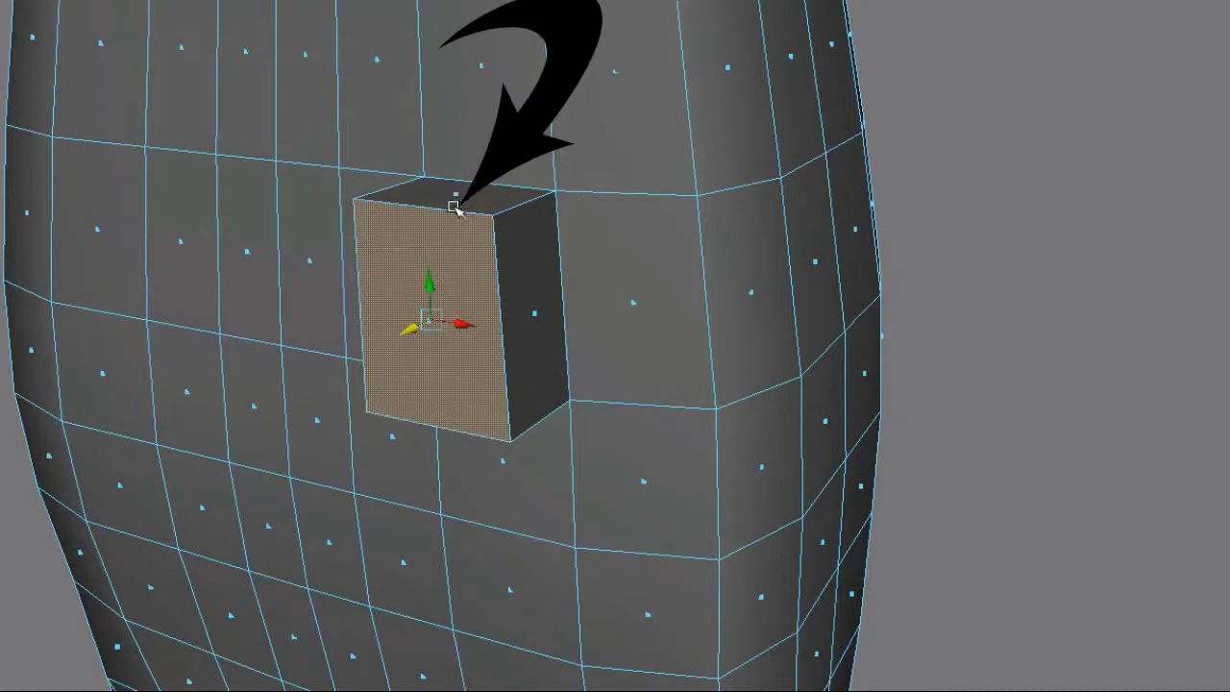
{"action": "left_click_drag", "start_coordinate": [432, 321], "coordinate": [526, 297], "text": "alt"}
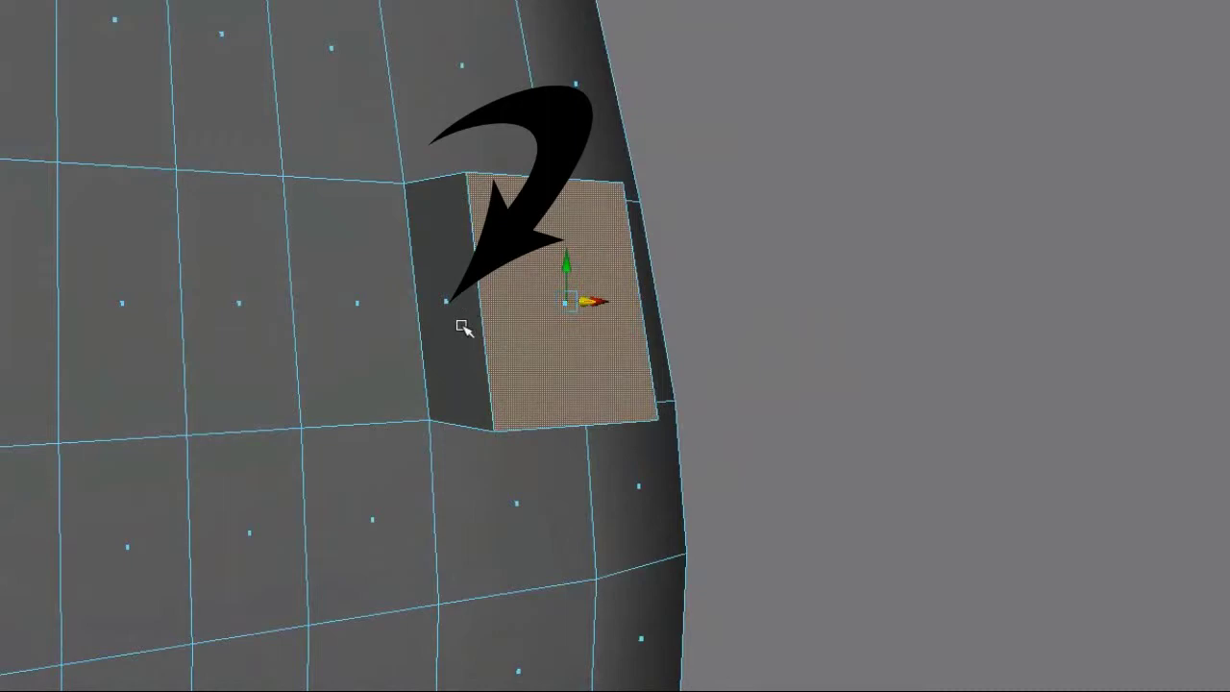
{"action": "mouse_move", "coordinate": [549, 391]}
{"action": "left_mouse_down", "text": "alt"}
{"action": "mouse_move", "coordinate": [500, 321]}
{"action": "mouse_move", "coordinate": [505, 390]}
{"action": "mouse_move", "coordinate": [486, 448]}
{"action": "mouse_move", "coordinate": [452, 463]}
{"action": "left_mouse_up", "text": "alt"}
{"action": "key", "text": "ctrl+z"}
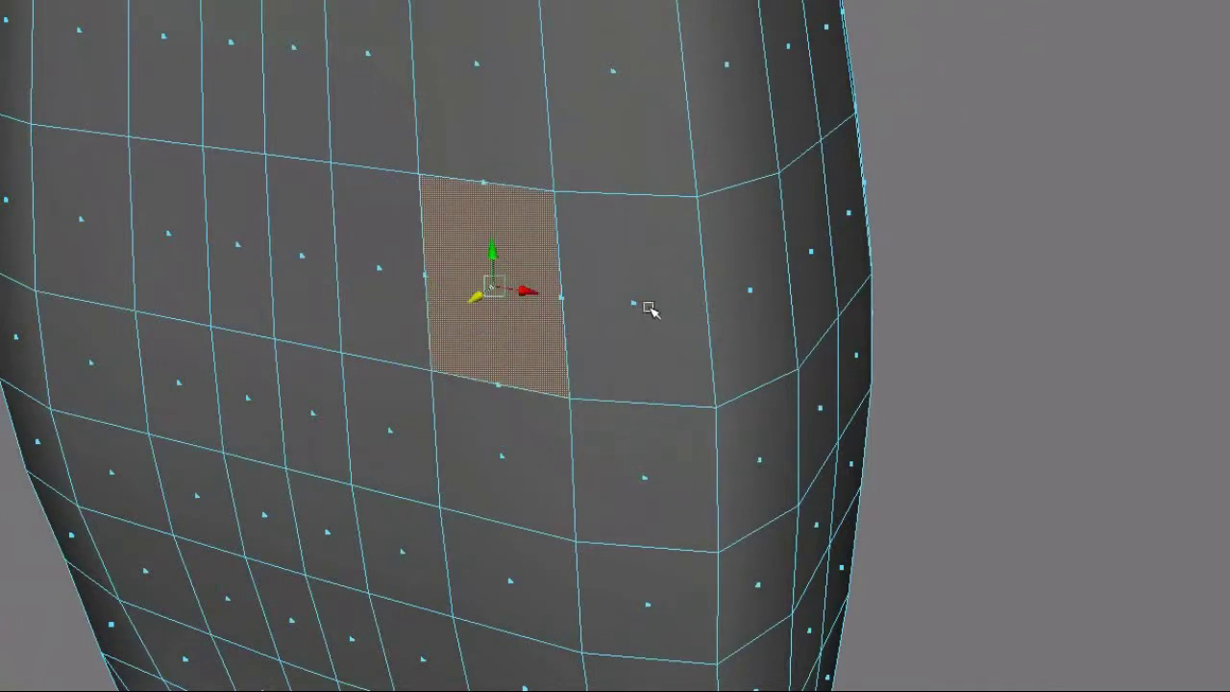
- Delete the four stray zero-area faces lying along the edges of the belly quad
{"action": "left_click", "coordinate": [573, 303]}
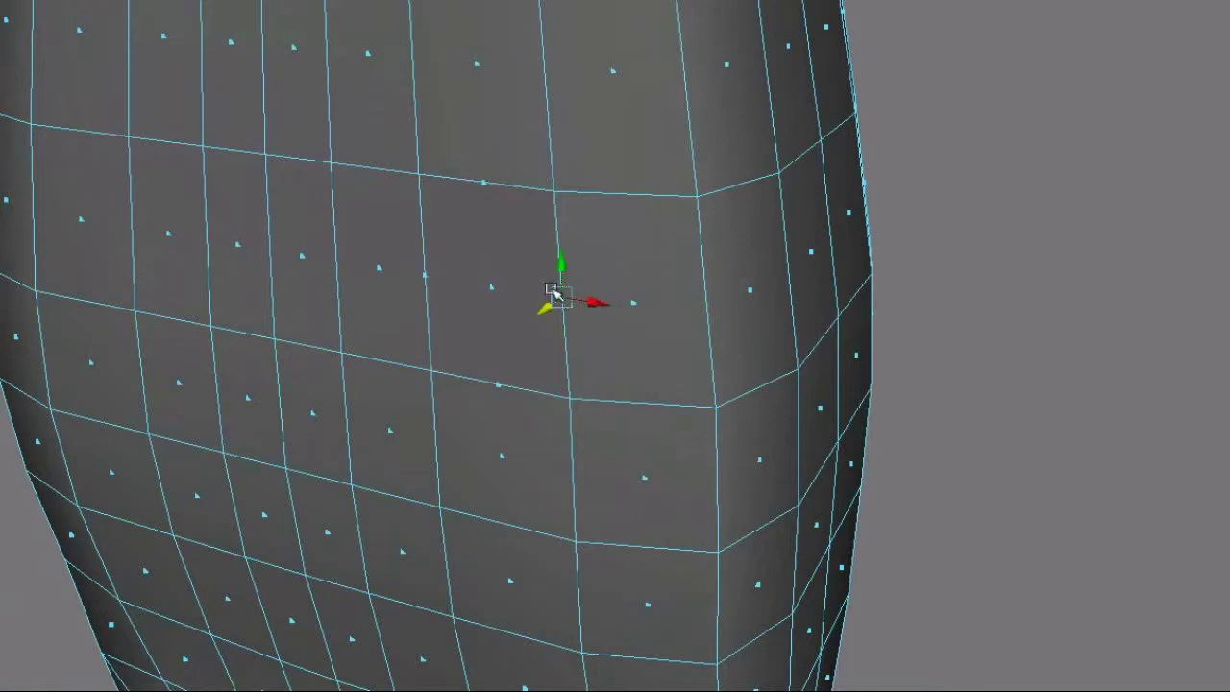
{"action": "key", "text": "Delete"}
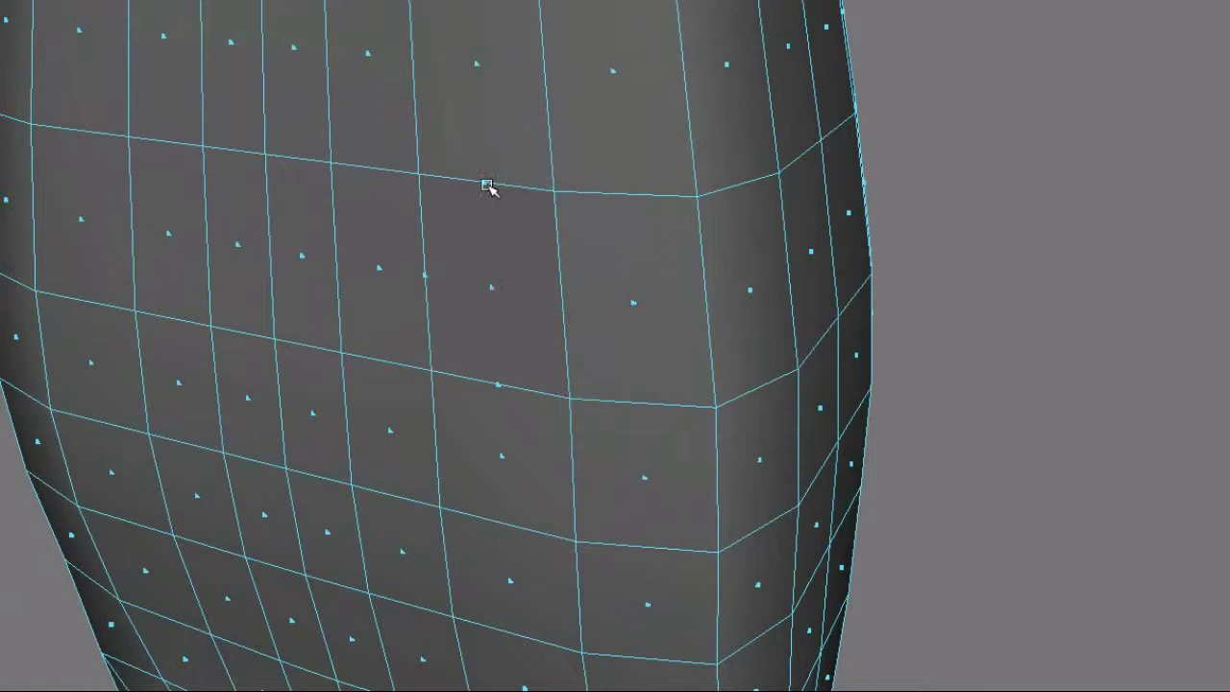
{"action": "left_click", "coordinate": [483, 183]}
{"action": "key", "text": "Delete"}
{"action": "left_click", "coordinate": [426, 278]}
{"action": "left_click", "coordinate": [445, 317]}
{"action": "left_click", "coordinate": [497, 386]}
{"action": "left_click", "coordinate": [513, 401]}
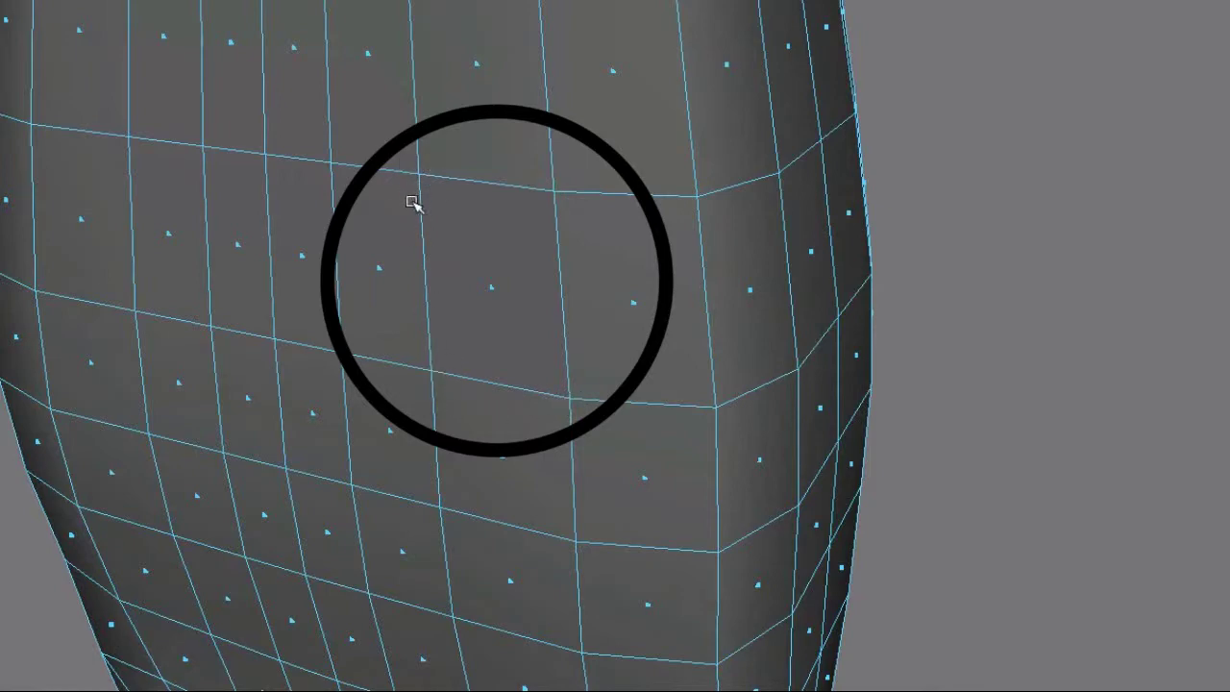
- Try moving a vertex near the chest's centre line sideways and downward to expose the doubled geometry beneath it
{"action": "middle_click_drag", "start_coordinate": [393, 197], "coordinate": [417, 503], "text": "alt"}
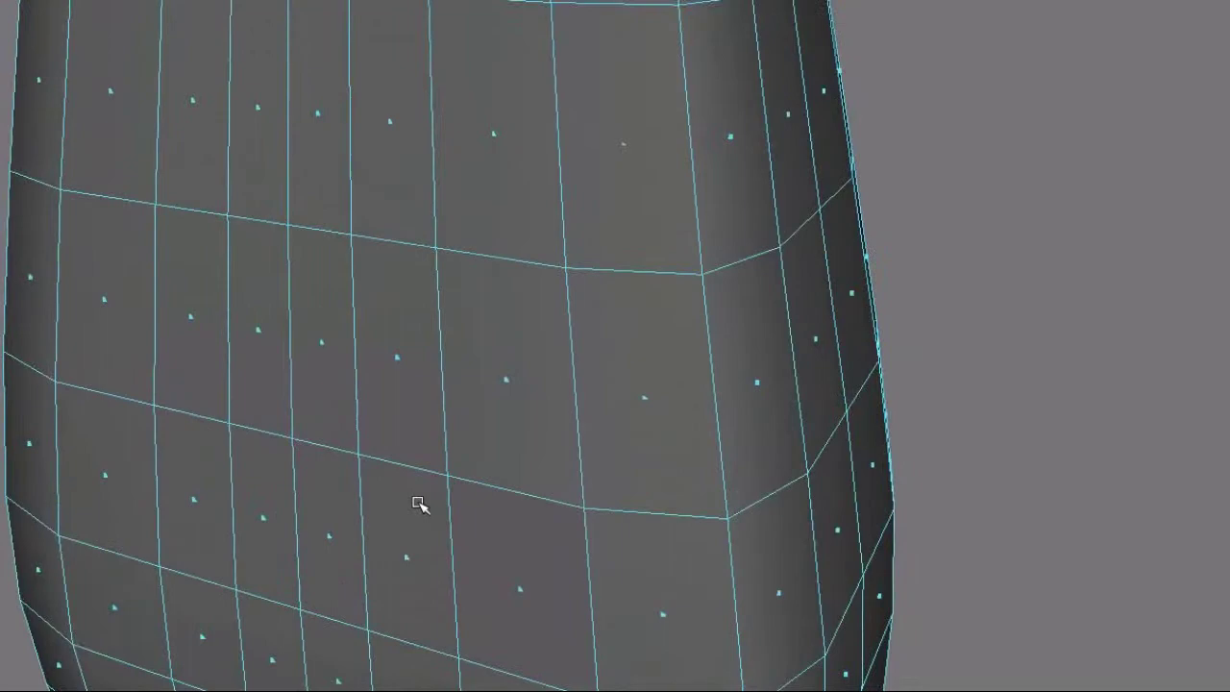
{"action": "left_click_drag", "start_coordinate": [417, 502], "coordinate": [455, 475], "text": "alt"}
{"action": "middle_click_drag", "start_coordinate": [441, 473], "coordinate": [547, 541], "text": "alt"}
{"action": "key", "text": "F9"}
{"action": "left_click", "coordinate": [373, 319]}
{"action": "middle_click_drag", "start_coordinate": [491, 241], "coordinate": [563, 508], "text": "alt"}
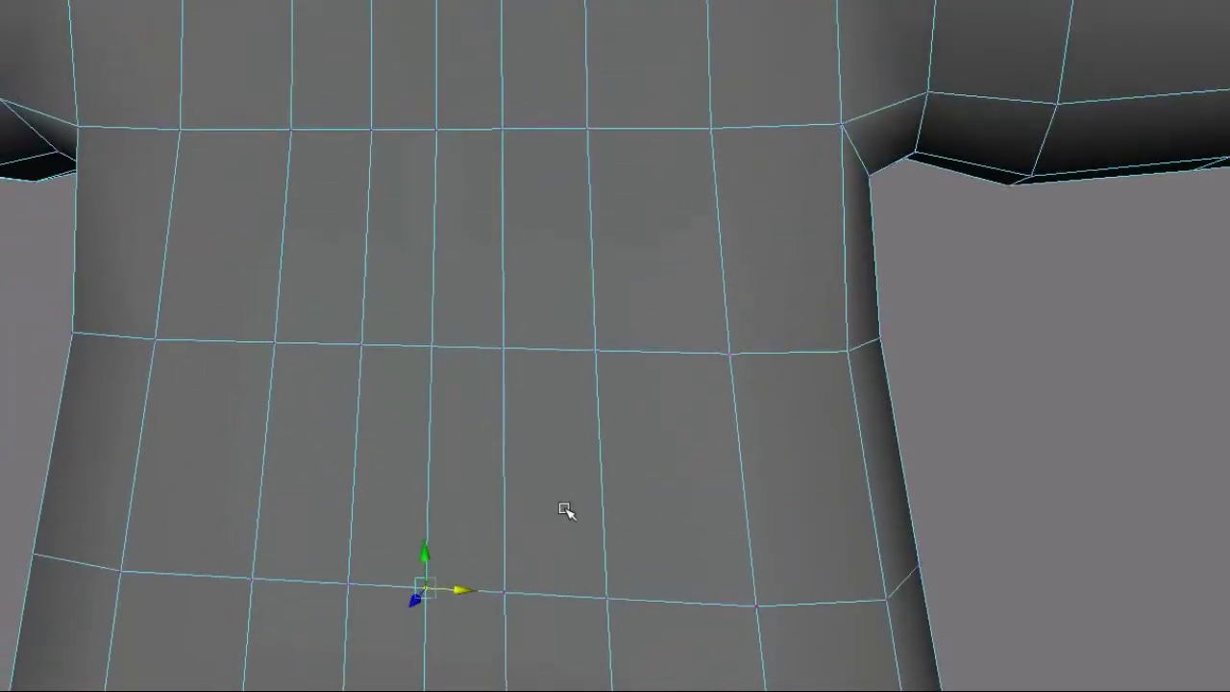
{"action": "left_click_drag", "start_coordinate": [581, 509], "coordinate": [567, 503], "text": "alt"}
{"action": "right_click_drag", "start_coordinate": [567, 503], "coordinate": [459, 499], "text": "alt"}
{"action": "middle_click_drag", "start_coordinate": [459, 499], "coordinate": [492, 245], "text": "alt"}
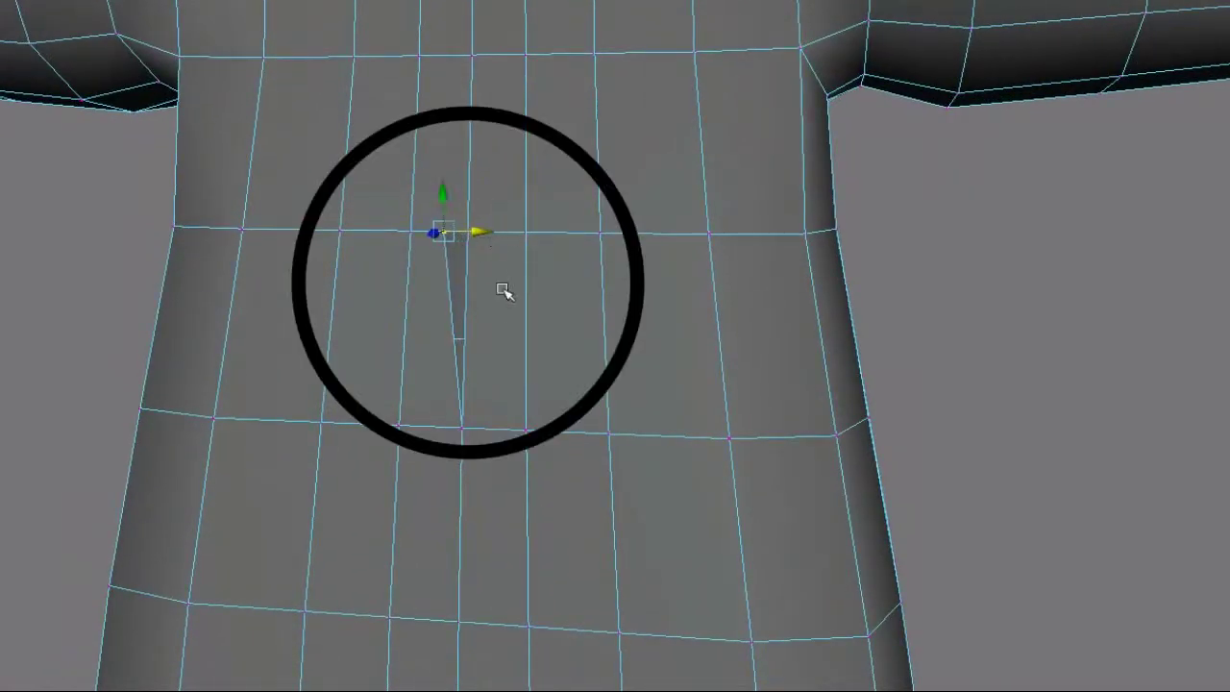
{"action": "left_click_drag", "start_coordinate": [447, 195], "coordinate": [531, 304]}
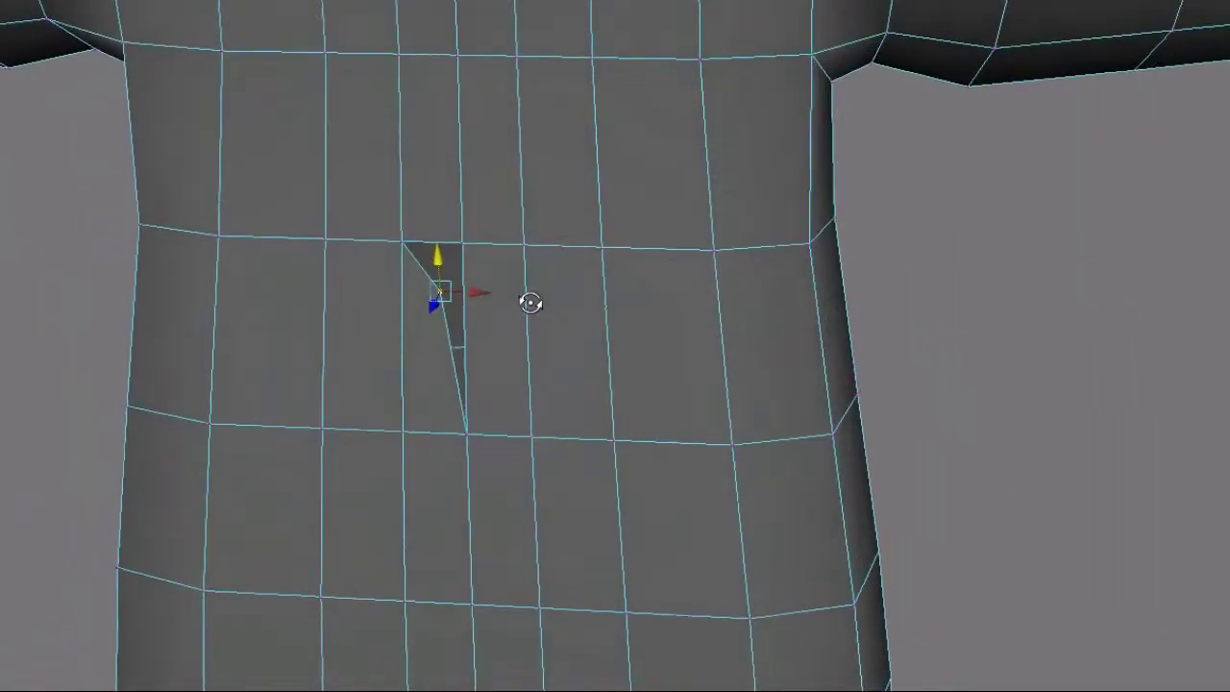
{"action": "middle_click_drag", "start_coordinate": [496, 316], "coordinate": [511, 391], "text": "alt"}
{"action": "left_click_drag", "start_coordinate": [421, 435], "coordinate": [475, 432], "text": "alt"}
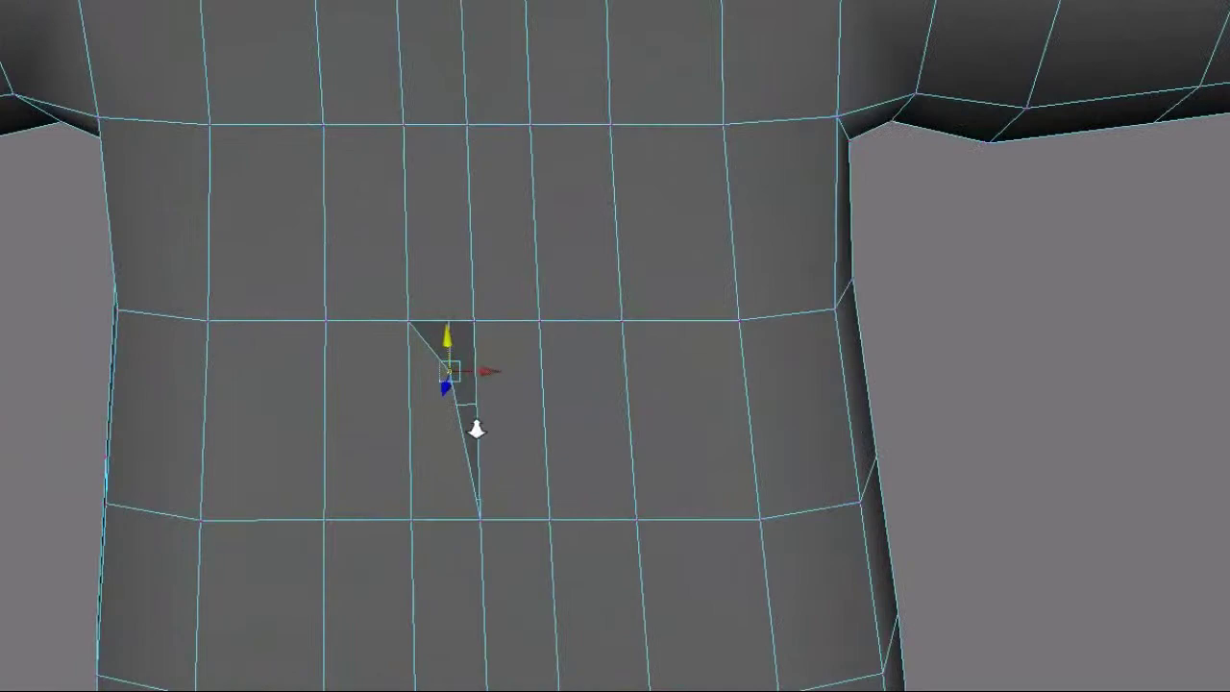
{"action": "right_click_drag", "start_coordinate": [475, 432], "coordinate": [741, 457], "text": "alt"}
{"action": "middle_click_drag", "start_coordinate": [764, 402], "coordinate": [816, 409], "text": "alt"}
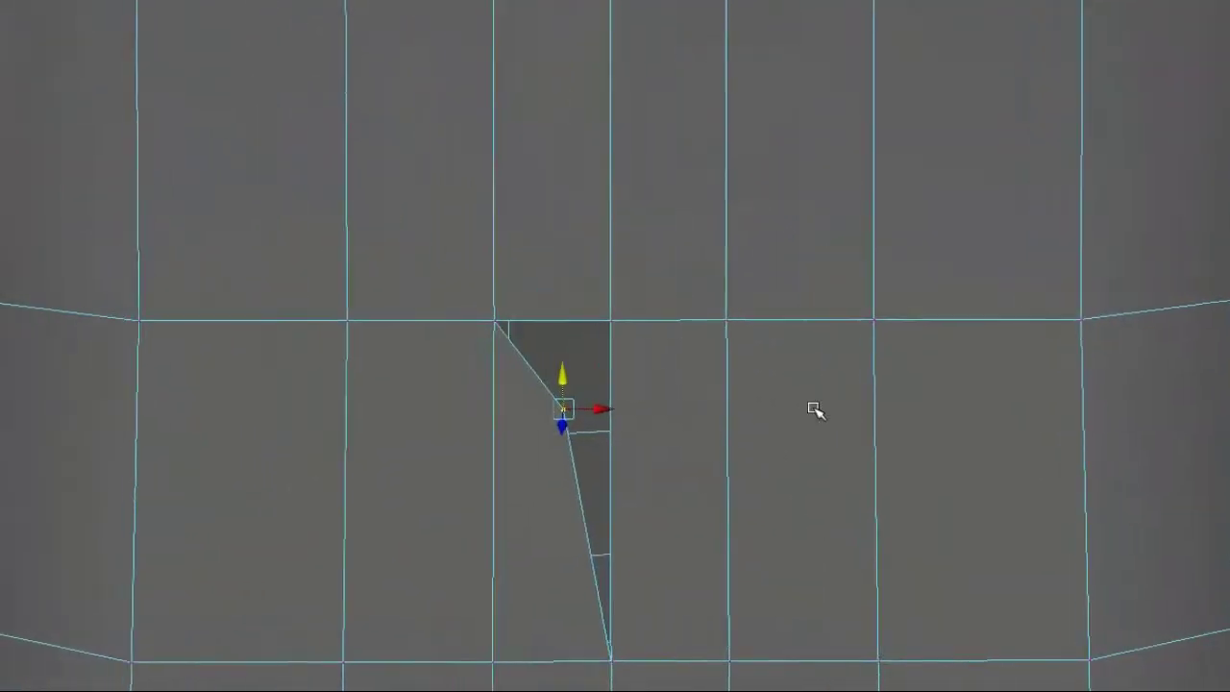
{"action": "left_click_drag", "start_coordinate": [816, 409], "coordinate": [767, 418], "text": "alt"}
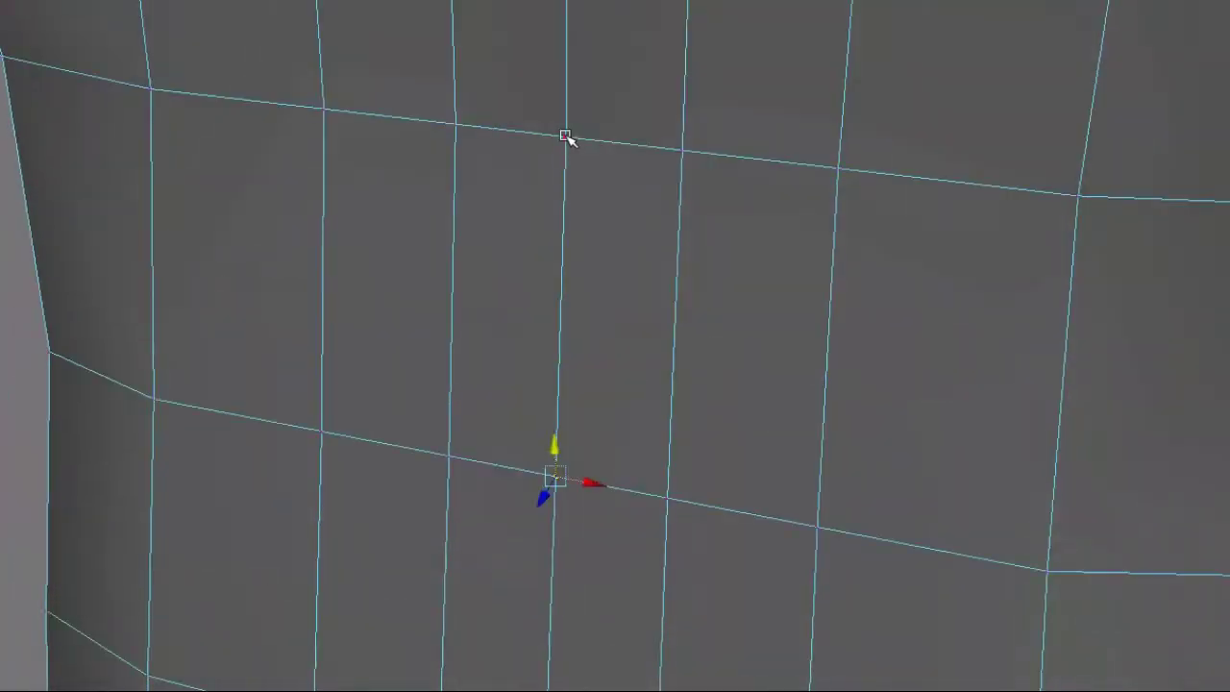
- Try moving the centre-line vertex one row higher on the chest sideways, and undo the move
{"action": "left_click", "coordinate": [566, 135]}
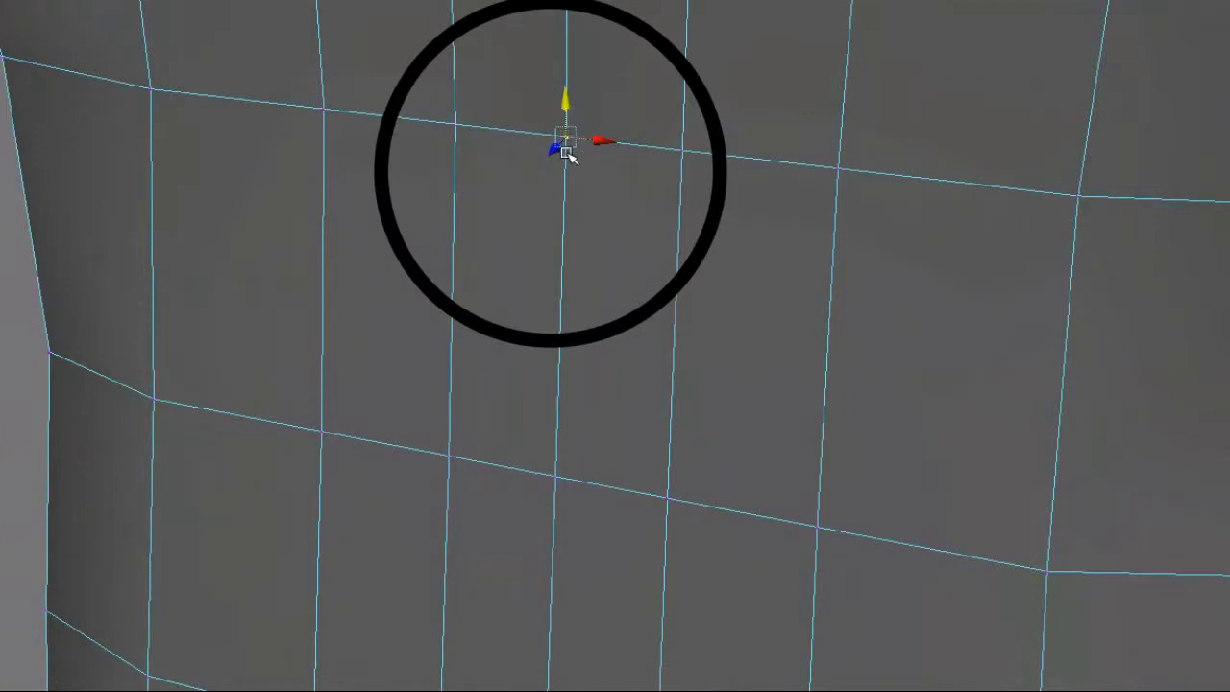
{"action": "left_click_drag", "start_coordinate": [599, 141], "coordinate": [565, 138]}
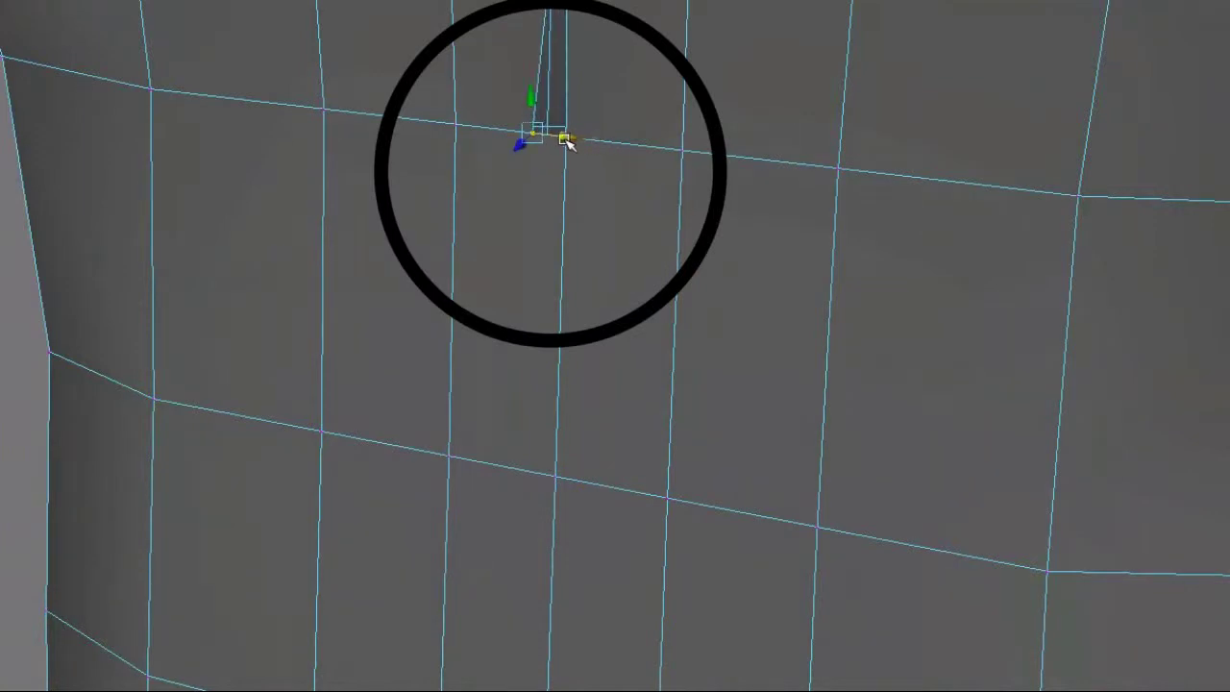
{"action": "left_click_drag", "start_coordinate": [530, 97], "coordinate": [541, 55]}
{"action": "key", "text": "ctrl+z"}
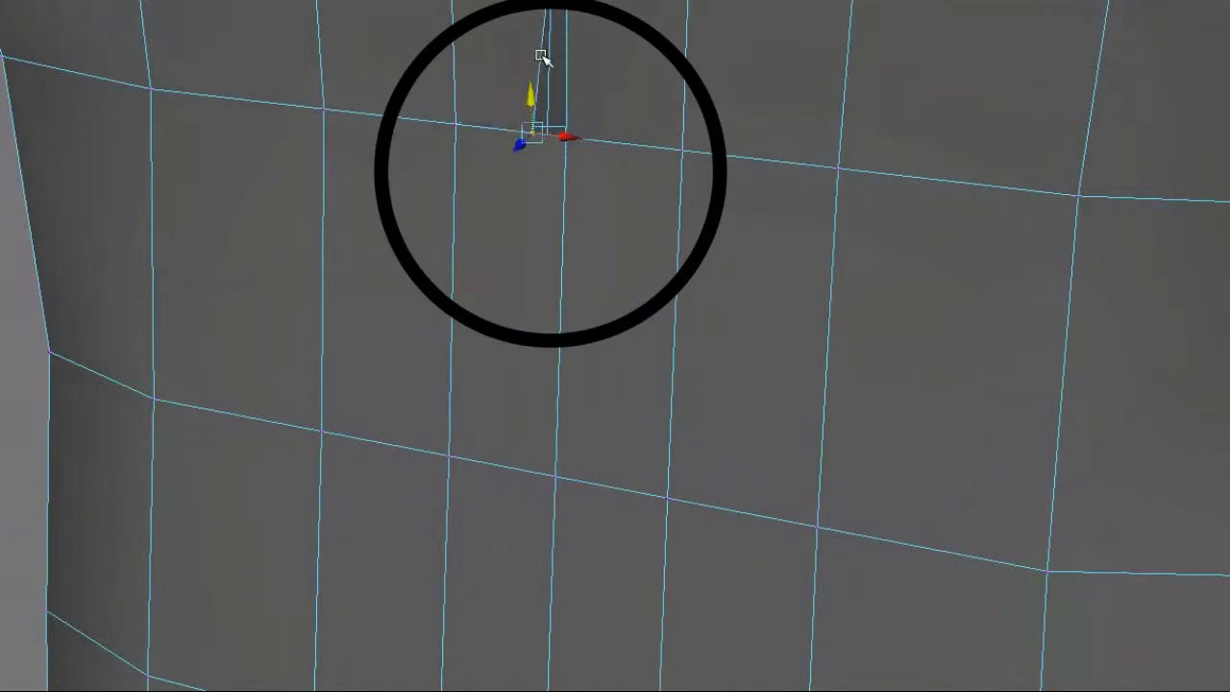
{"action": "key", "text": "ctrl+z"}
{"action": "key", "text": "ctrl+z"}
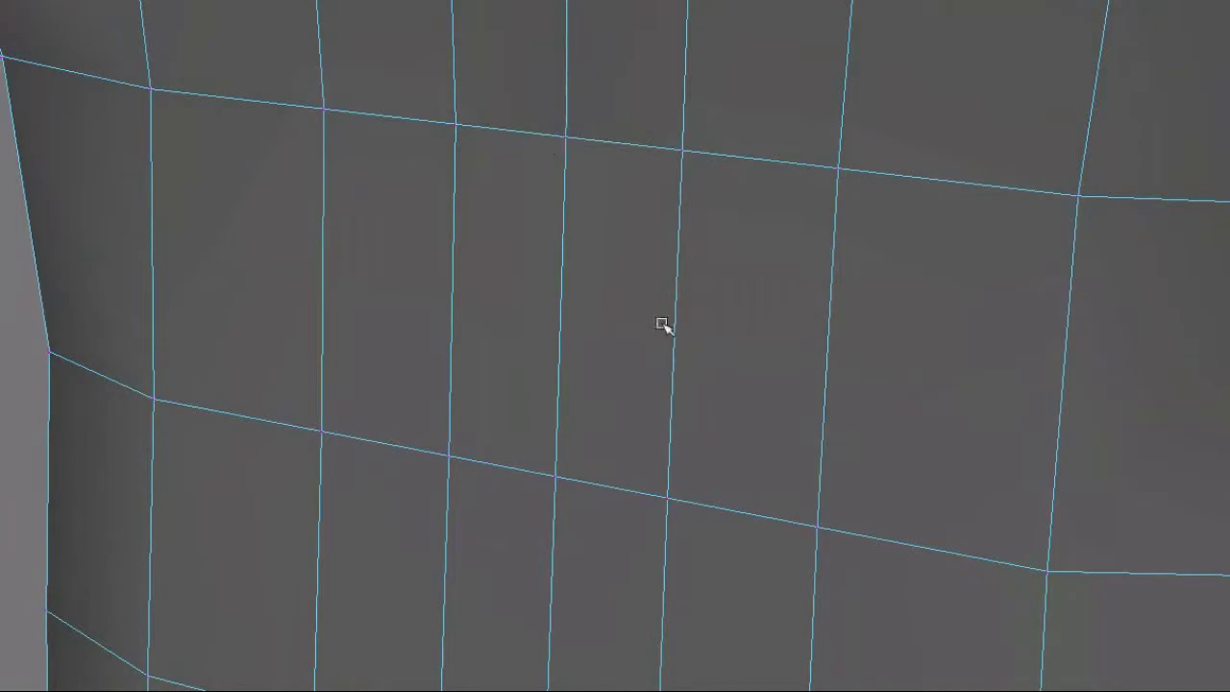
- Return to object mode, select all vertices of the whole character mesh, and clear the selection when finished
{"action": "right_click_drag", "start_coordinate": [878, 462], "coordinate": [328, 399], "text": "alt"}
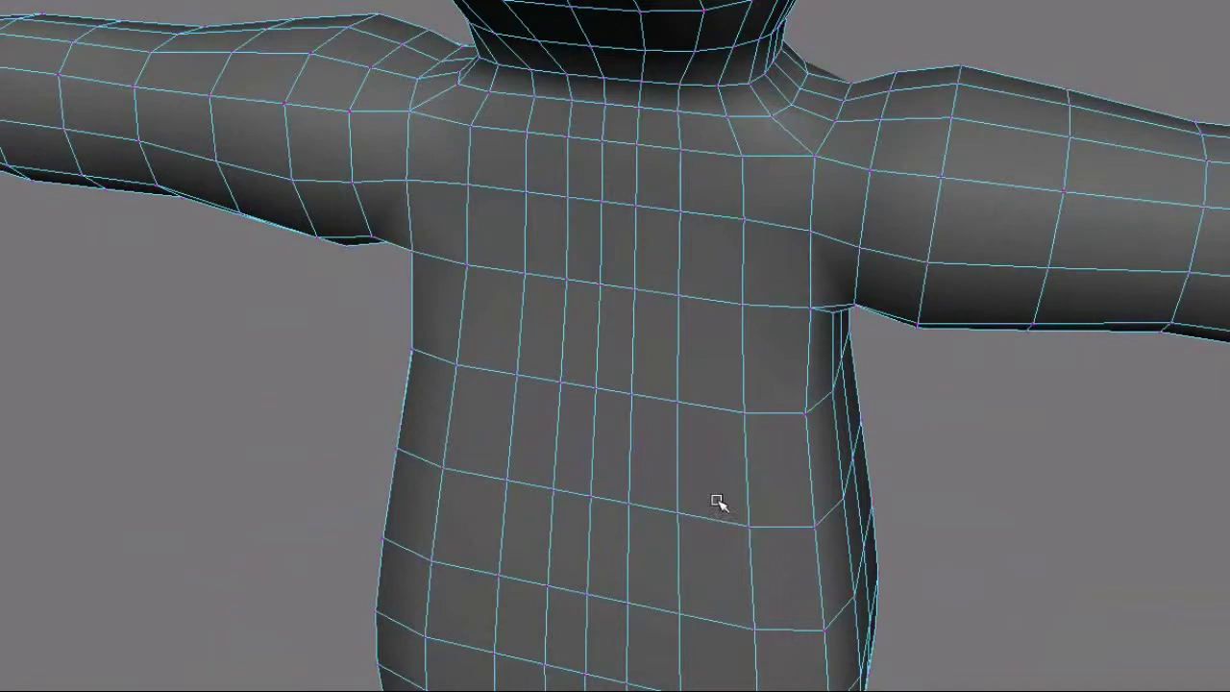
{"action": "left_click_drag", "start_coordinate": [714, 500], "coordinate": [409, 468], "text": "alt"}
{"action": "right_click_drag", "start_coordinate": [409, 468], "coordinate": [376, 462], "text": "alt"}
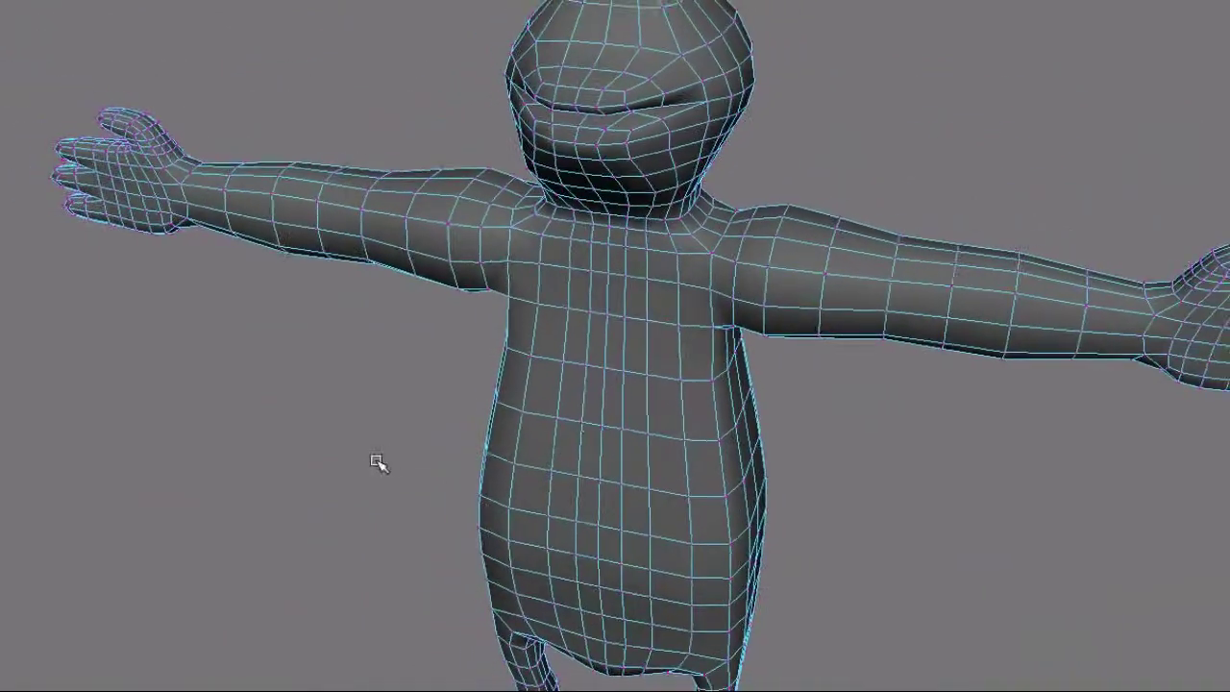
{"action": "right_click_drag", "start_coordinate": [660, 509], "coordinate": [568, 494], "text": "alt"}
{"action": "right_click_drag", "start_coordinate": [593, 447], "coordinate": [649, 416]}
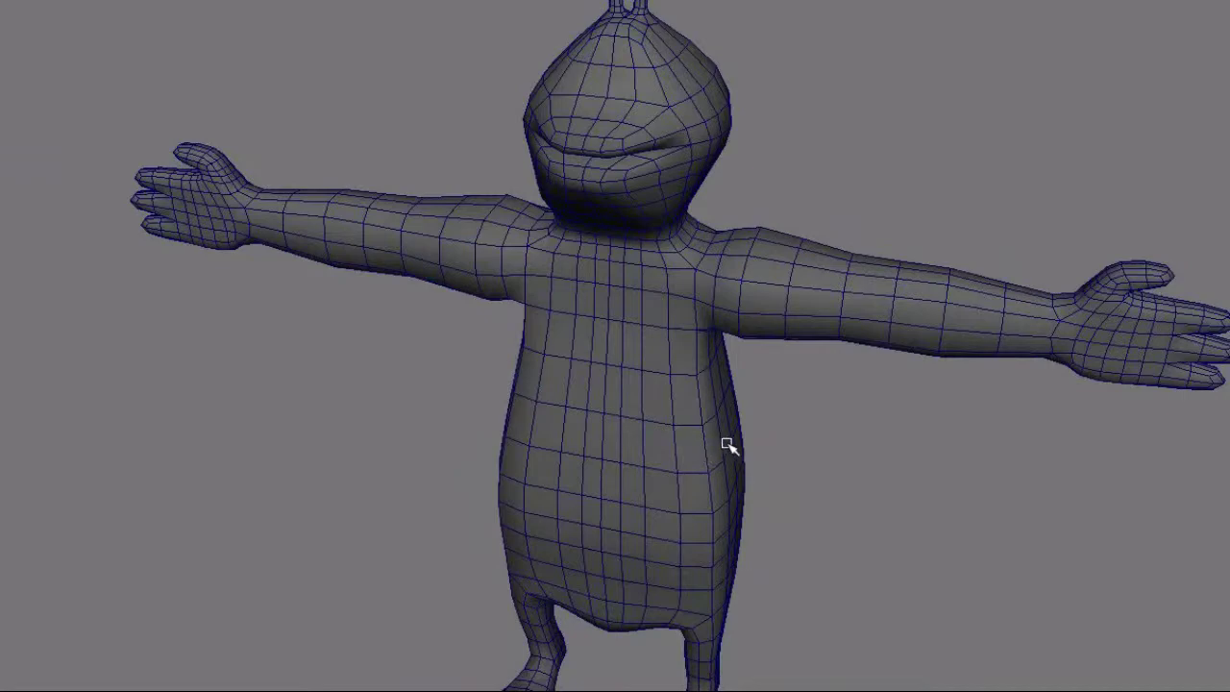
{"action": "left_click", "coordinate": [692, 431]}
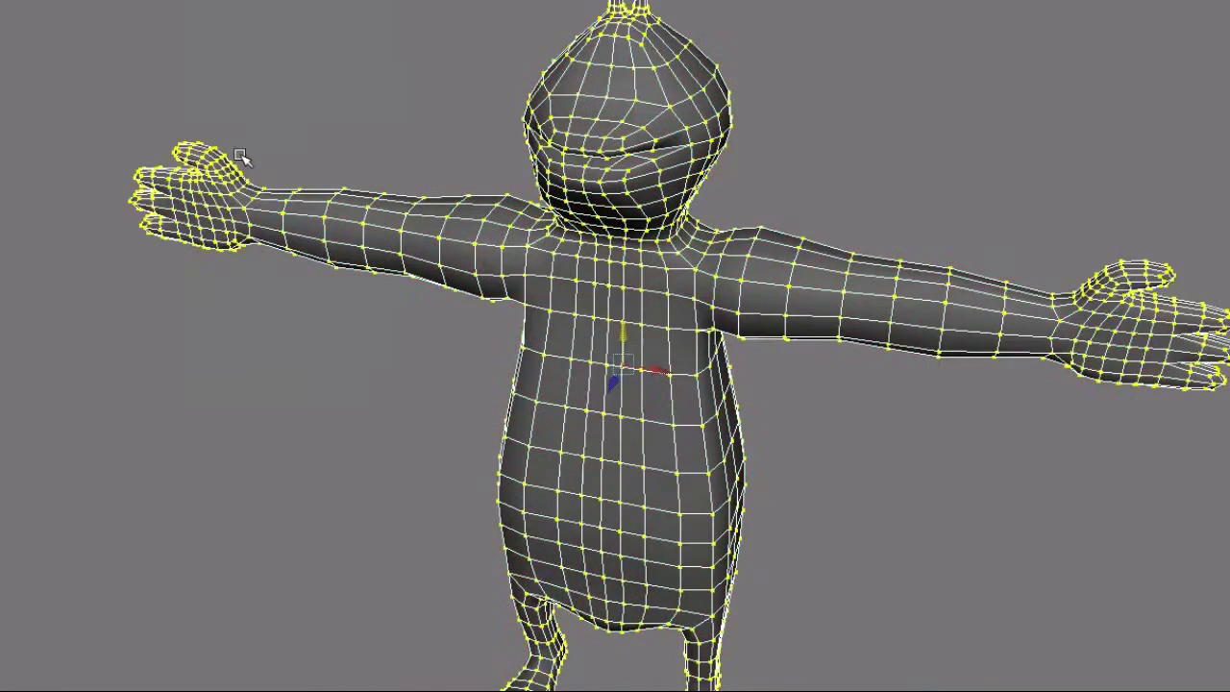
{"action": "left_click", "coordinate": [903, 146]}
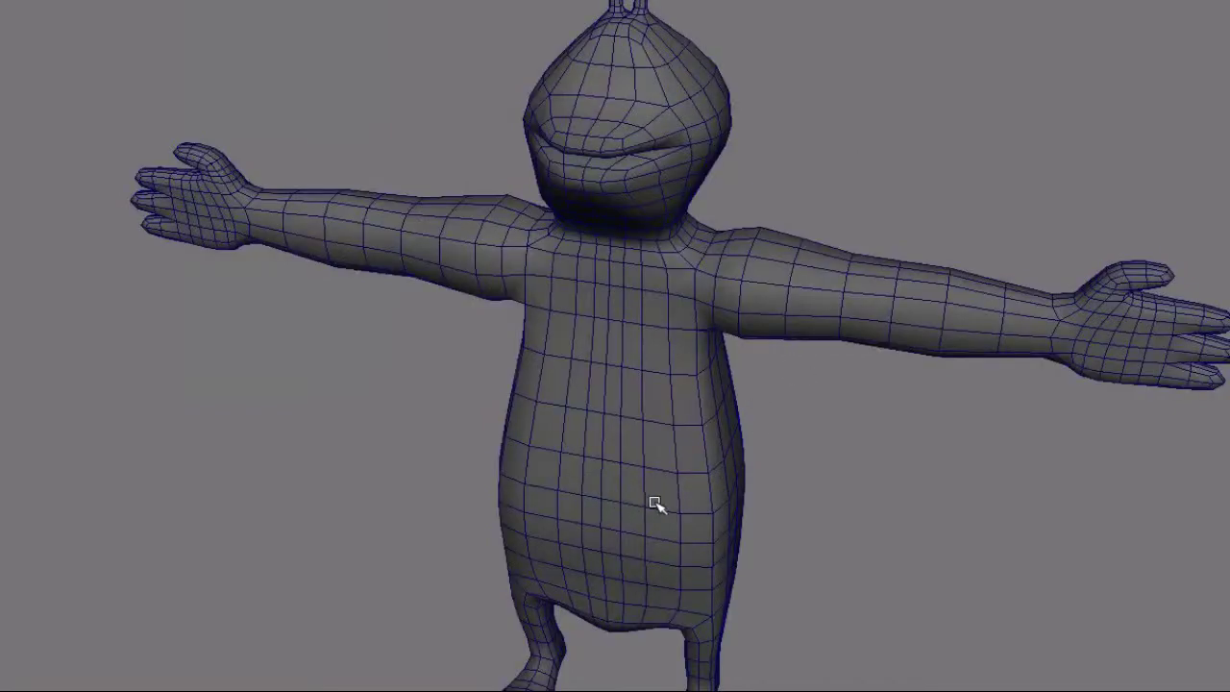
{"action": "right_click_drag", "start_coordinate": [655, 504], "coordinate": [525, 486], "text": "alt"}
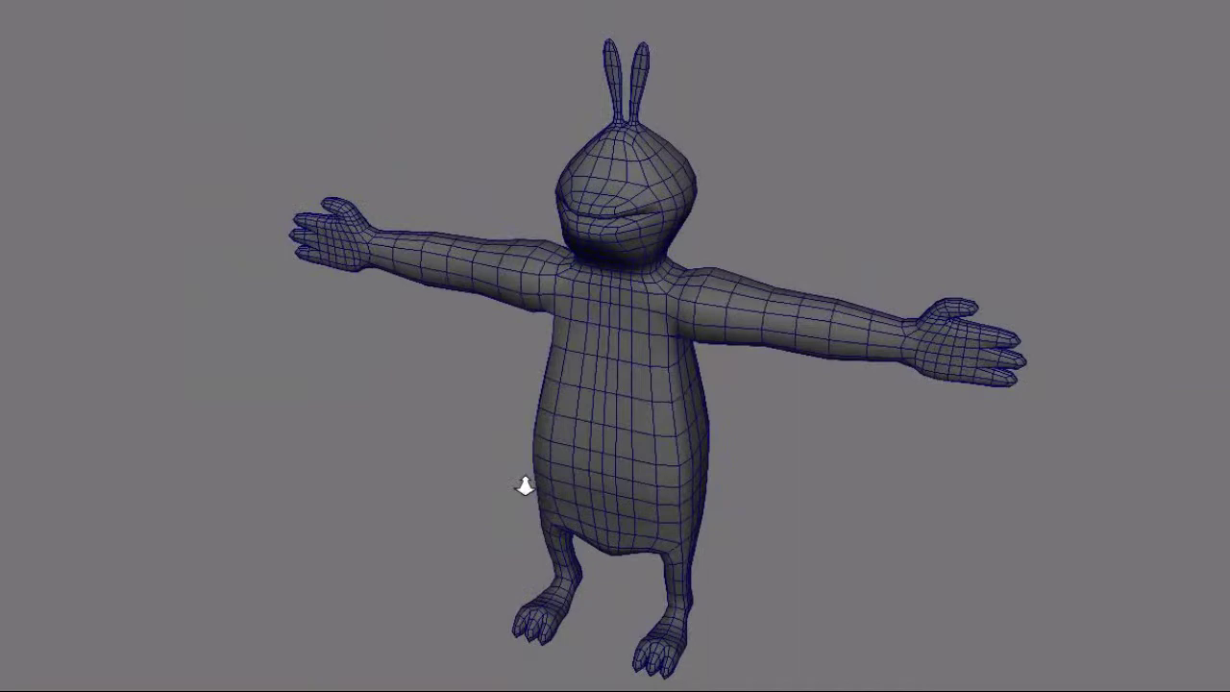
{"action": "left_click_drag", "start_coordinate": [505, 486], "coordinate": [475, 461], "text": "alt"}
{"action": "middle_click_drag", "start_coordinate": [489, 463], "coordinate": [471, 438], "text": "alt"}
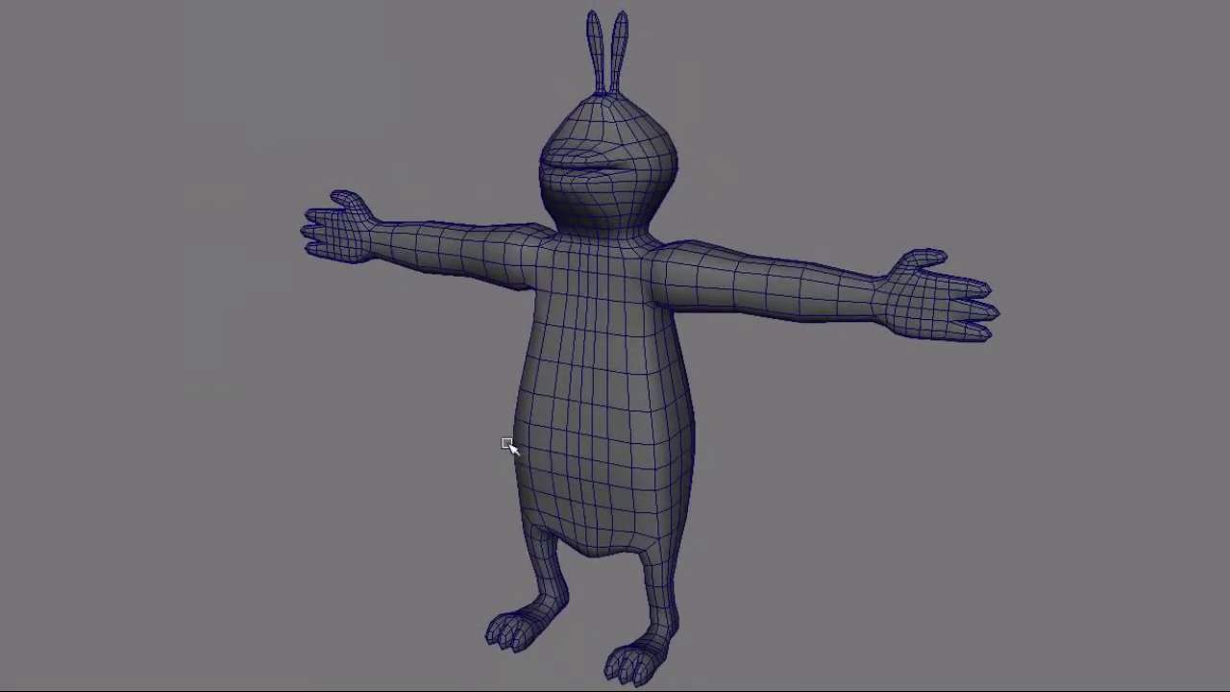
- Test the merged vertices by moving the vertex on the chest's centre line at armpit height sideways, and undo the move
{"action": "right_click_drag", "start_coordinate": [519, 420], "coordinate": [992, 444], "text": "alt"}
{"action": "right_click_drag", "start_coordinate": [413, 318], "coordinate": [775, 367], "text": "alt"}
{"action": "middle_click_drag", "start_coordinate": [630, 252], "coordinate": [688, 397], "text": "alt"}
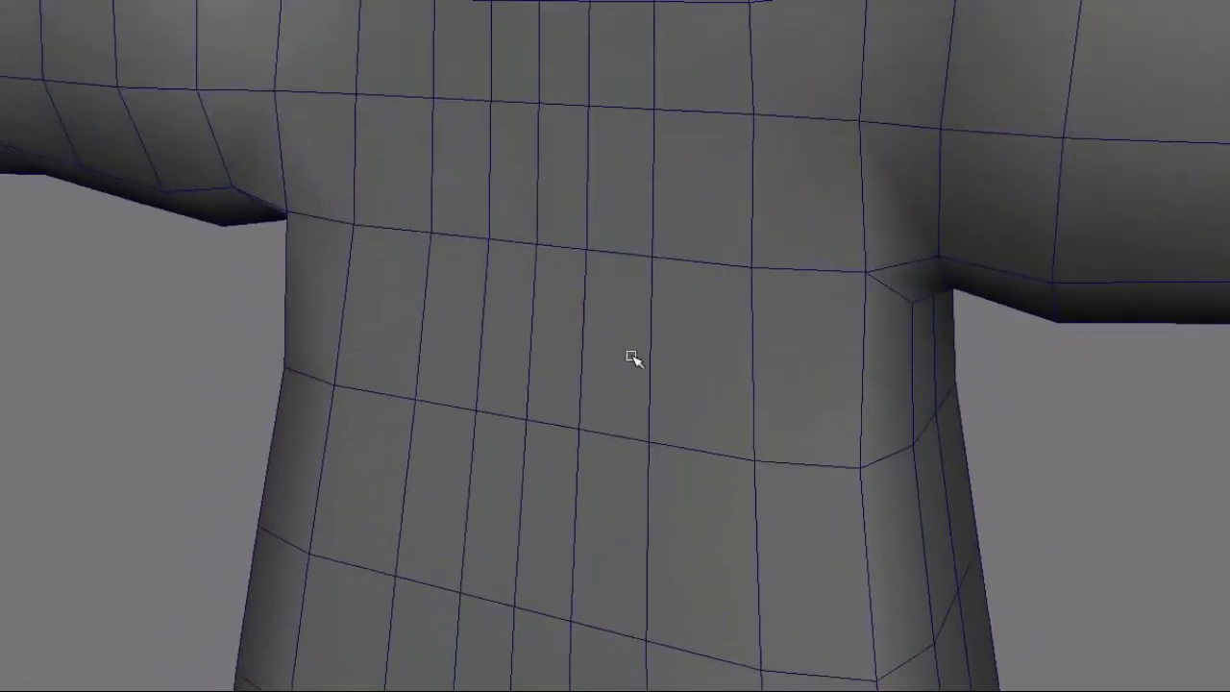
{"action": "left_click", "coordinate": [533, 251]}
{"action": "left_click_drag", "start_coordinate": [563, 248], "coordinate": [608, 268]}
{"action": "key", "text": "z"}
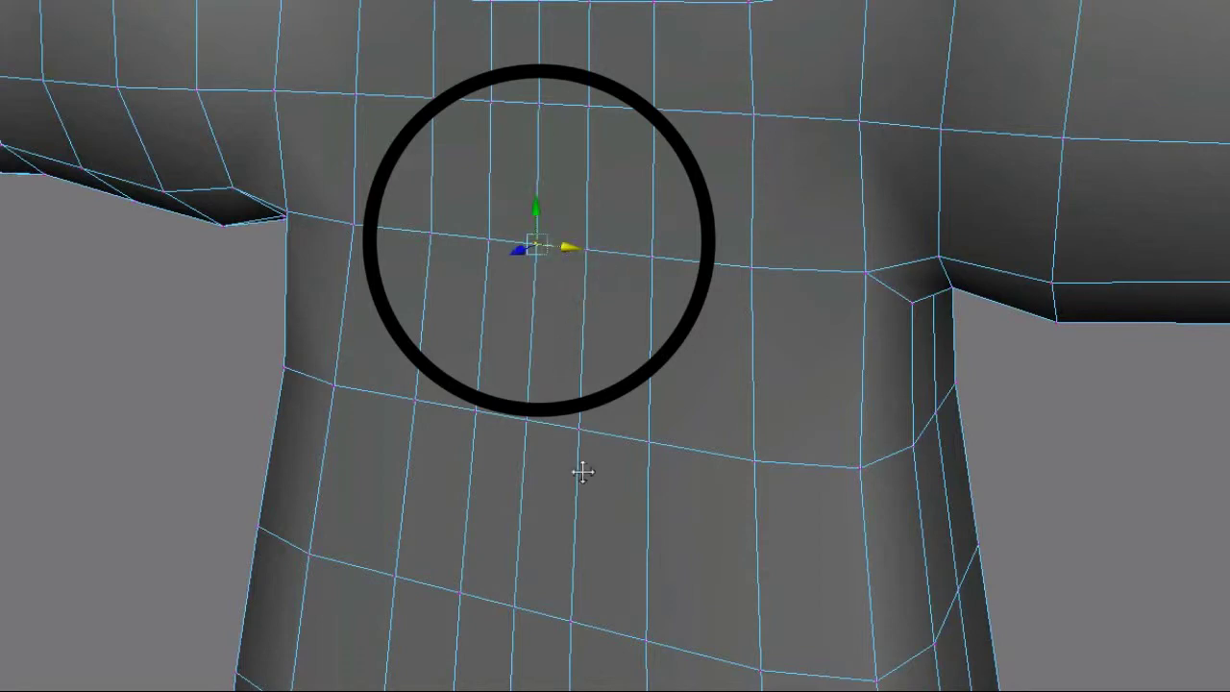
- Test the cleaned-up belly quad in face mode by moving it downward, undo the move, and return to object mode
{"action": "middle_click_drag", "start_coordinate": [582, 472], "coordinate": [642, 2], "text": "alt"}
{"action": "middle_click_drag", "start_coordinate": [753, 352], "coordinate": [703, 245], "text": "alt"}
{"action": "key", "text": "F11"}
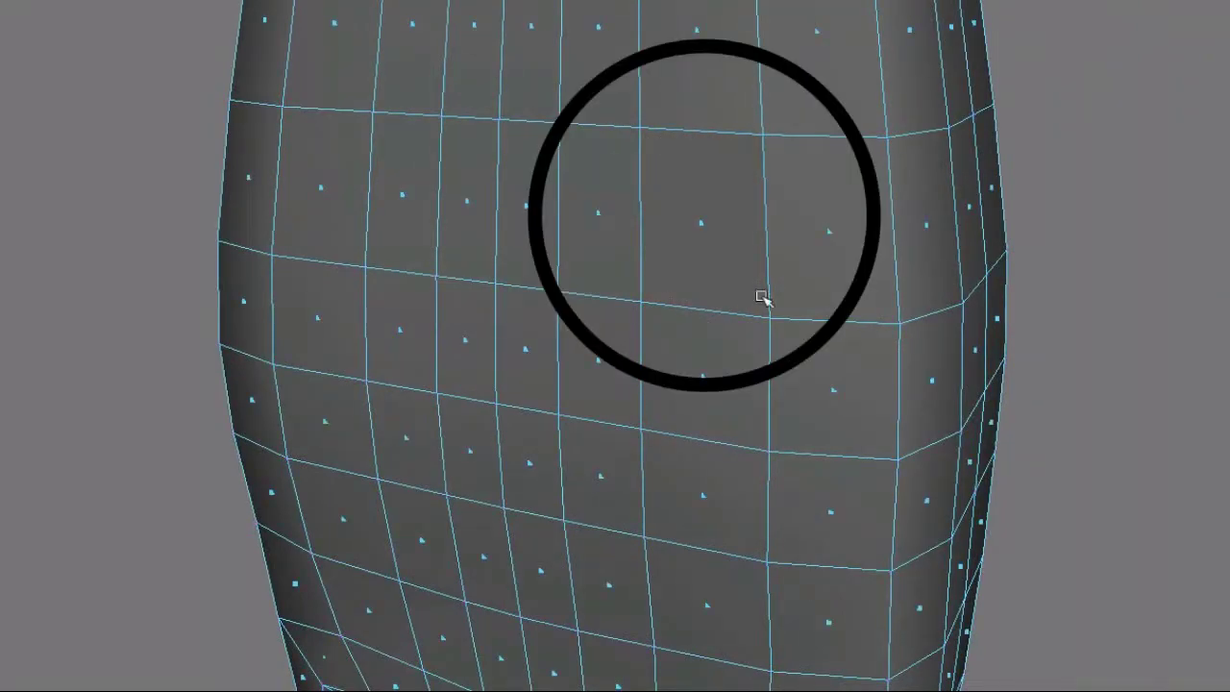
{"action": "middle_click_drag", "start_coordinate": [601, 190], "coordinate": [771, 321], "text": "alt"}
{"action": "left_click_drag", "start_coordinate": [615, 292], "coordinate": [631, 242], "text": "alt"}
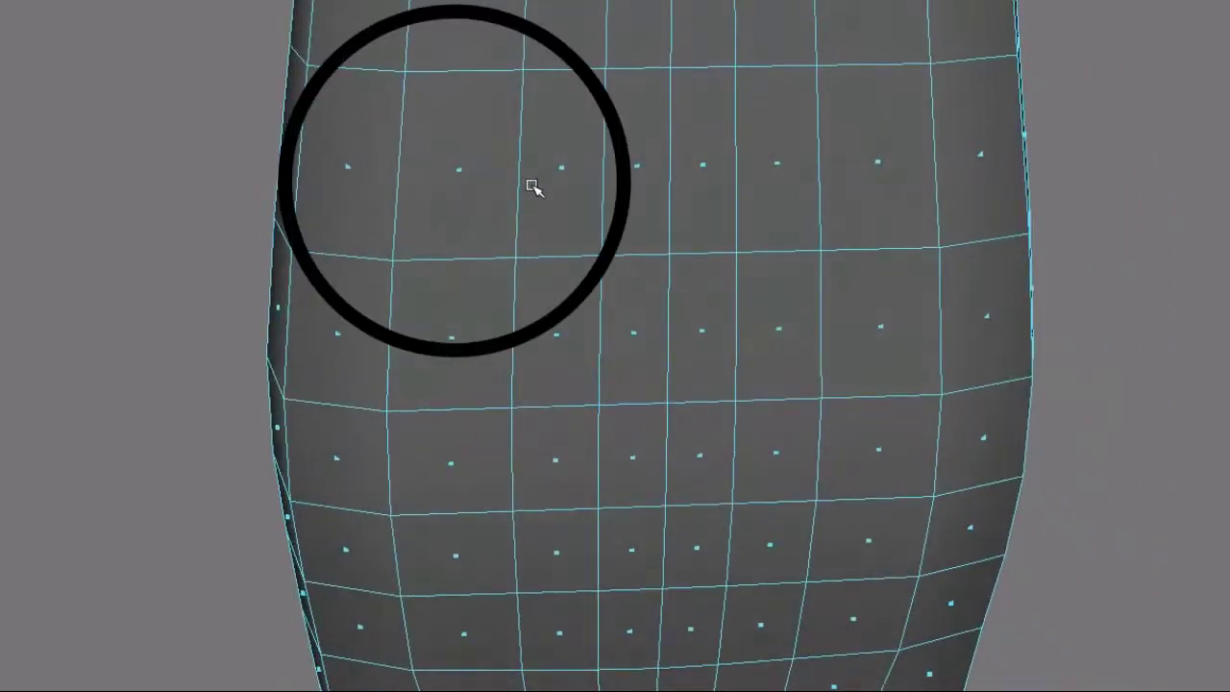
{"action": "left_click", "coordinate": [452, 173]}
{"action": "left_click_drag", "start_coordinate": [453, 176], "coordinate": [469, 221]}
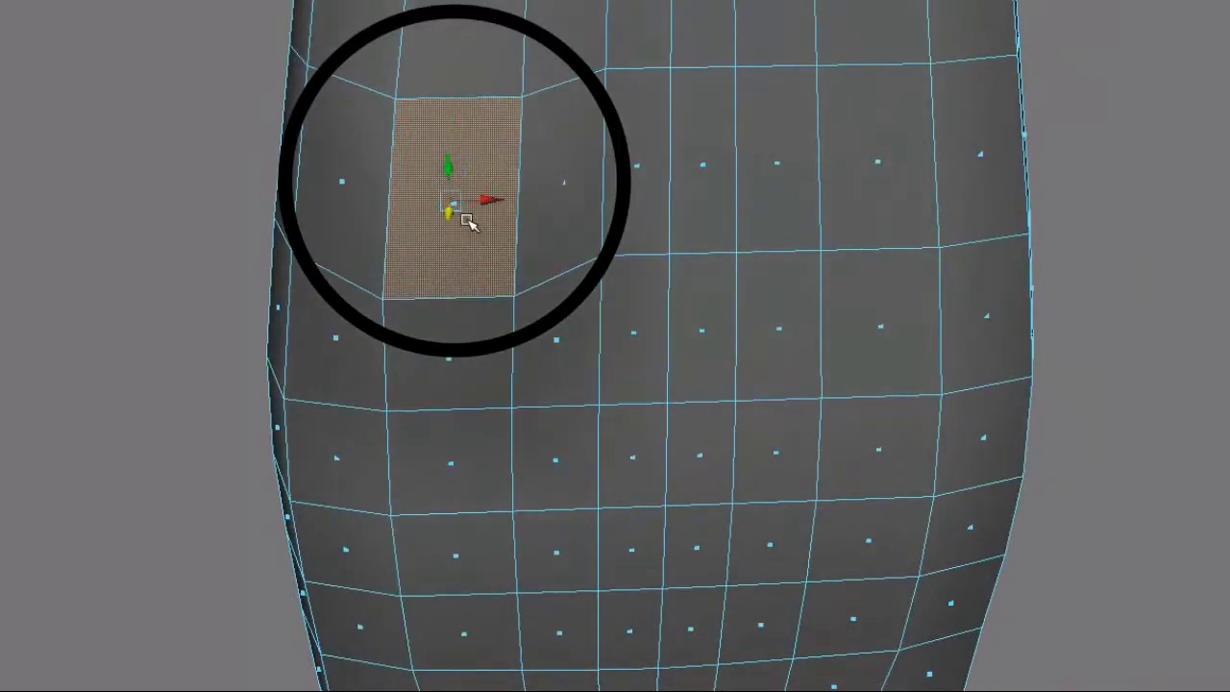
{"action": "key", "text": "ctrl+z"}
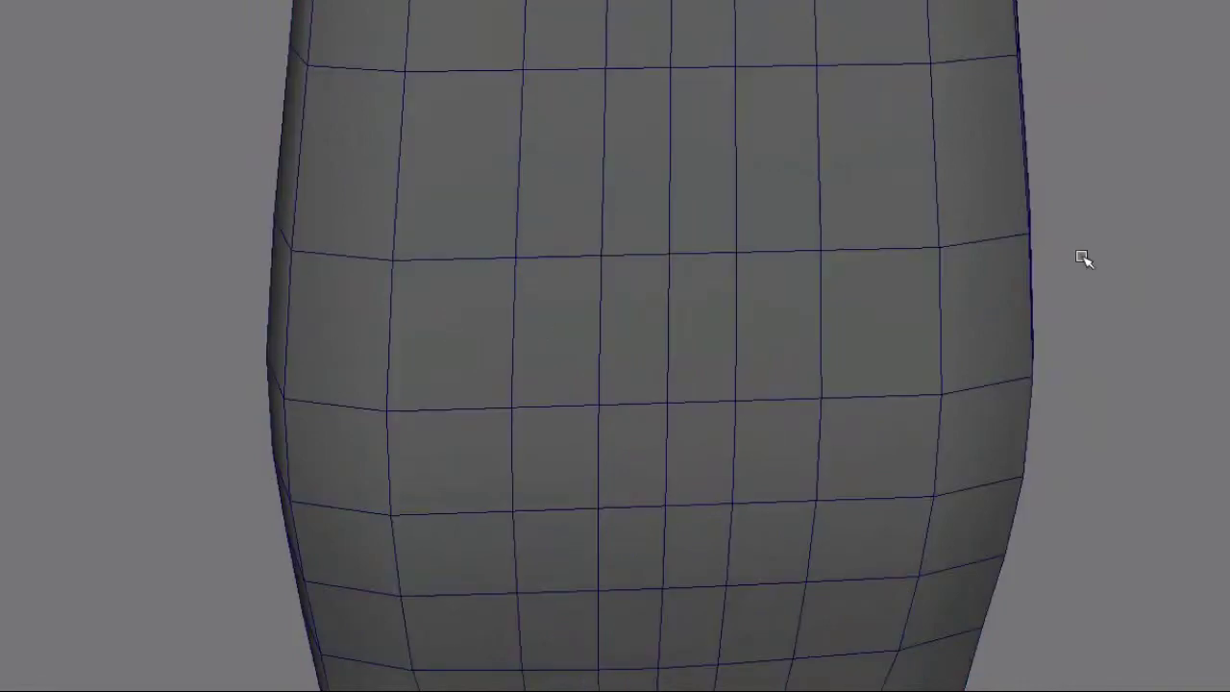
- Frame the whole character and examine the mesh from a three-quarter front view
{"action": "right_click_drag", "start_coordinate": [1082, 256], "coordinate": [55, 277], "text": "alt"}
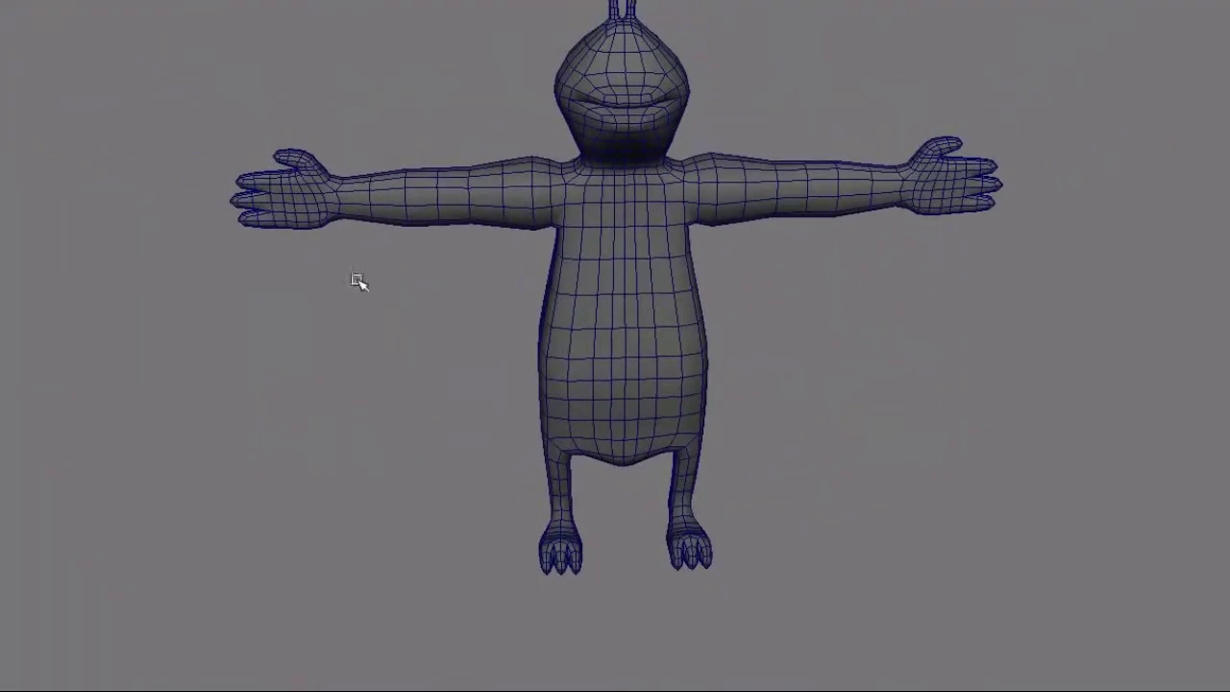
{"action": "key", "text": "f"}
{"action": "left_click_drag", "start_coordinate": [606, 357], "coordinate": [517, 352], "text": "alt"}
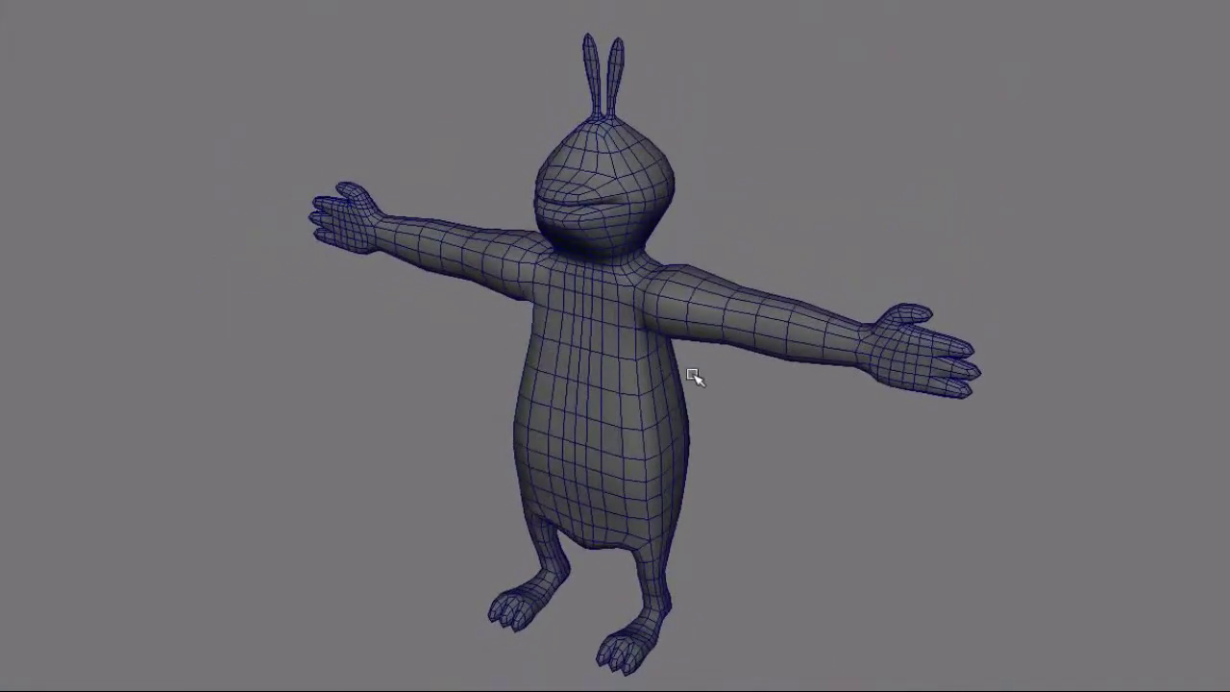
{"action": "mouse_move", "coordinate": [698, 379]}
{"action": "left_mouse_down", "text": "alt"}
{"action": "mouse_move", "coordinate": [702, 360]}
{"action": "mouse_move", "coordinate": [720, 376]}
{"action": "left_mouse_up", "text": "alt"}
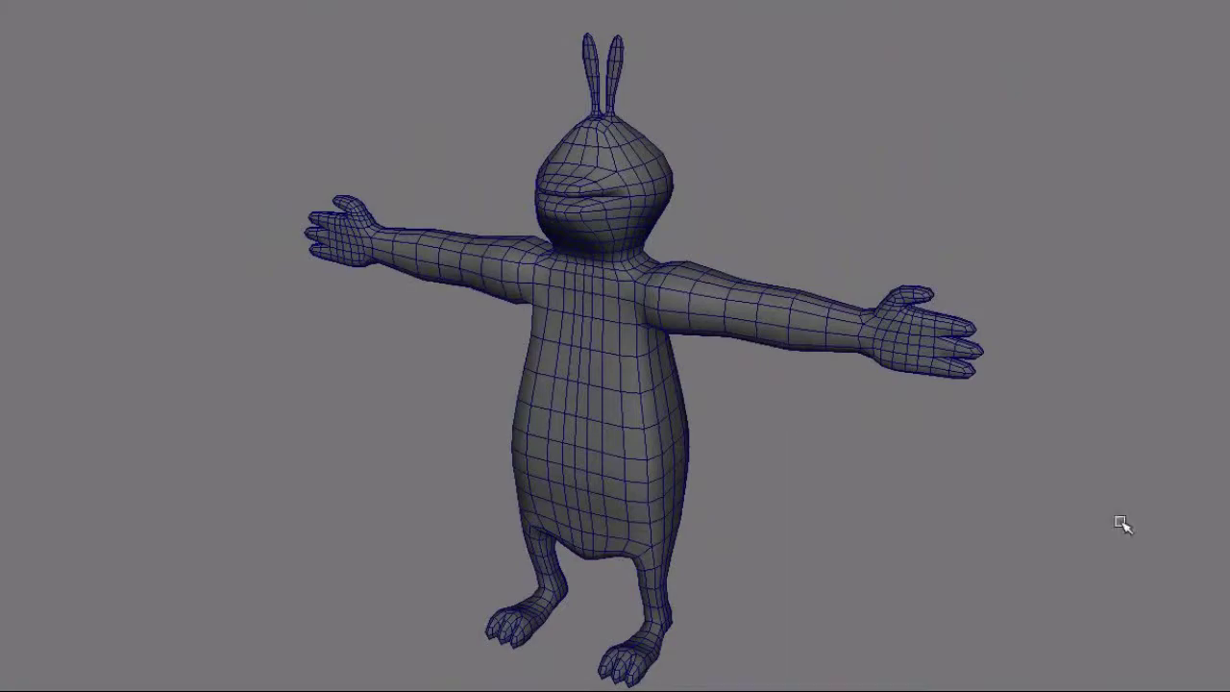